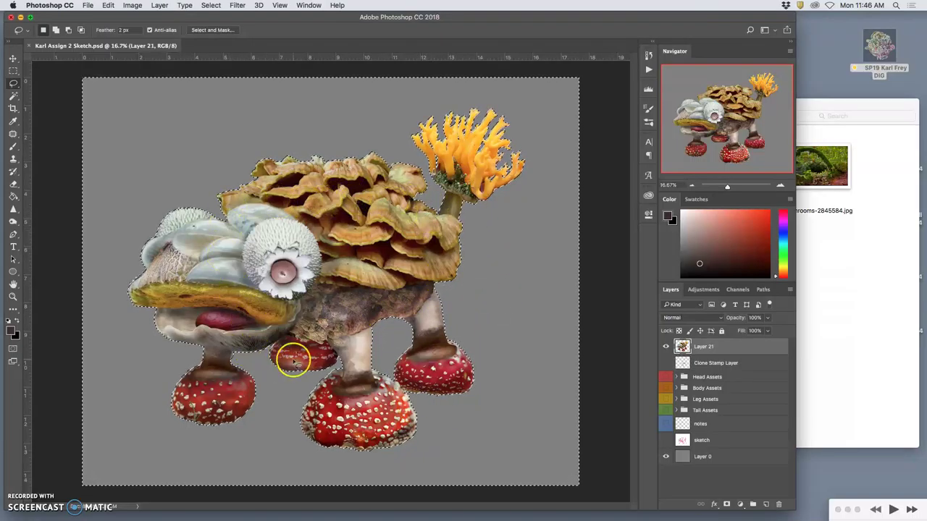
Add the unselected gap between the front leg and the dark red rear foot to the background selection with the Lasso tool.
{"action": "key", "text": "super+equal"}
{"action": "key", "text": "super+equal"}
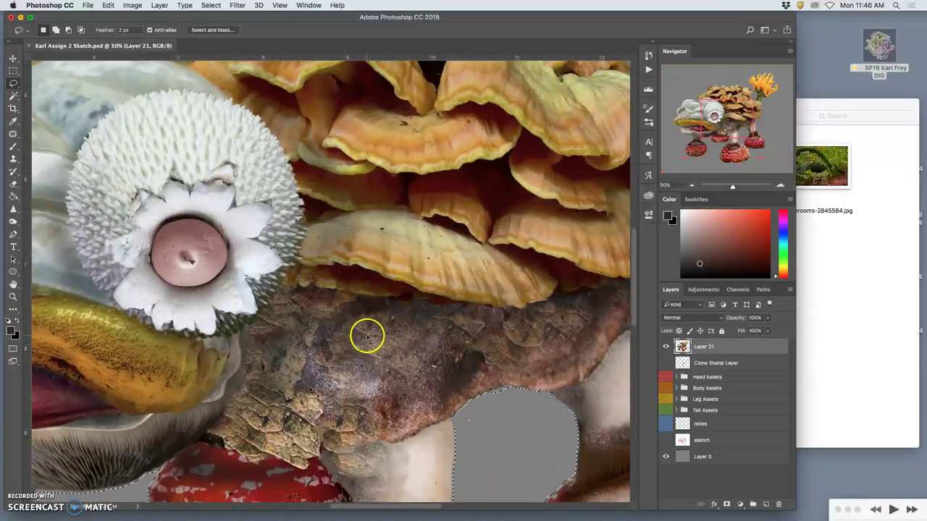
{"action": "key", "text": "super+equal"}
{"action": "key", "text": "super+equal"}
{"action": "key", "text": "super+equal"}
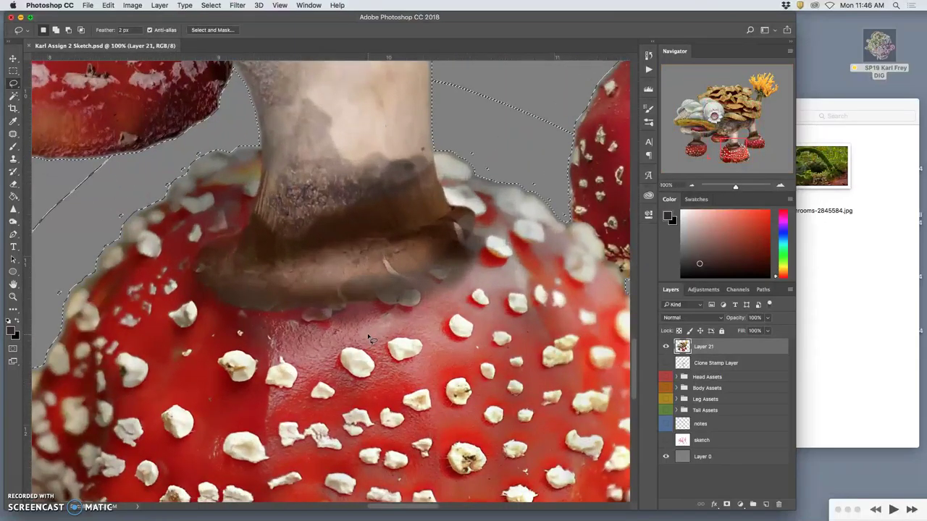
{"action": "scroll", "coordinate": [369, 337], "scroll_direction": "right", "scroll_amount": 3}
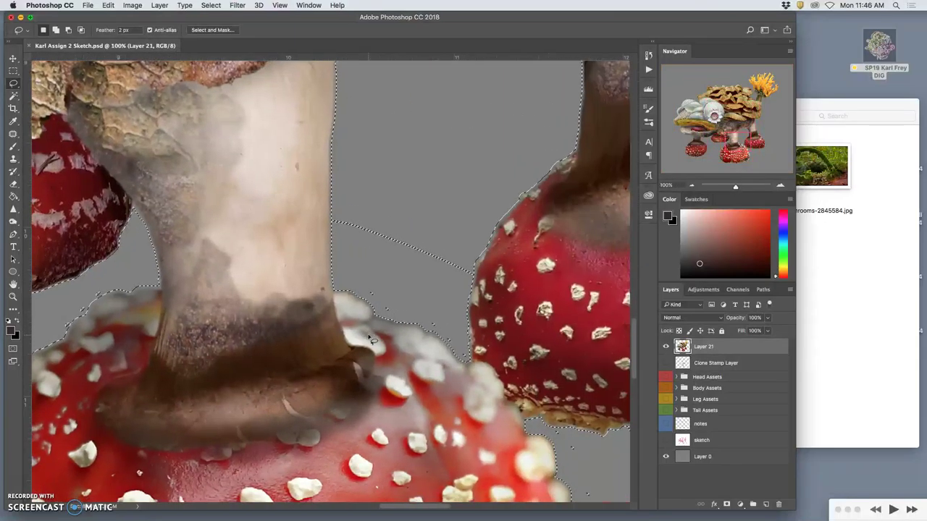
{"action": "mouse_move", "coordinate": [444, 260]}
{"action": "left_mouse_down"}
{"action": "mouse_move", "coordinate": [451, 265]}
{"action": "mouse_move", "coordinate": [424, 254]}
{"action": "left_mouse_up"}
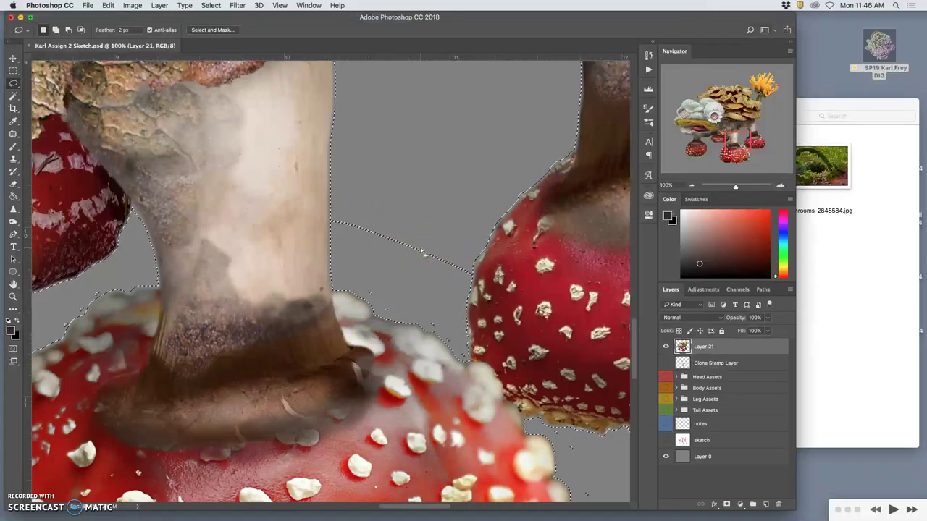
{"action": "key", "text": "shift"}
{"action": "left_click_drag", "start_coordinate": [334, 210], "coordinate": [332, 219]}
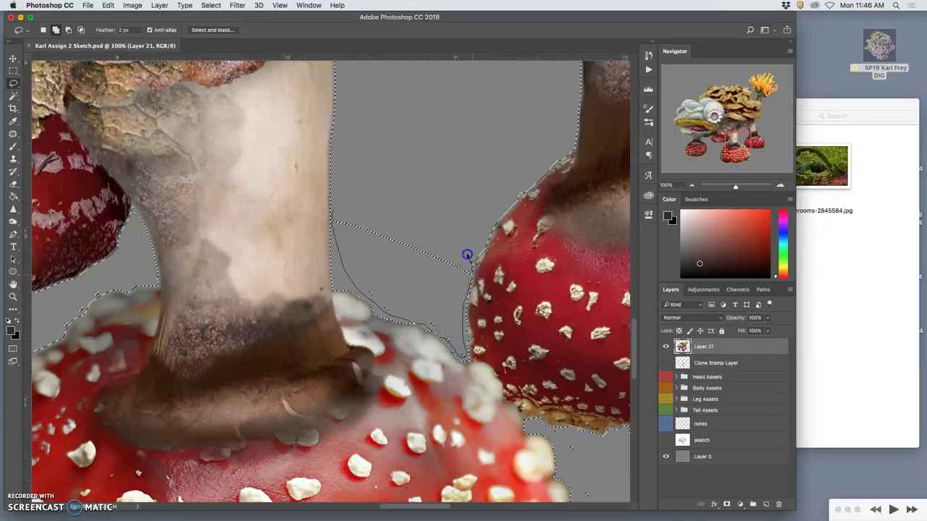
{"action": "left_click_drag", "start_coordinate": [438, 228], "coordinate": [434, 232]}
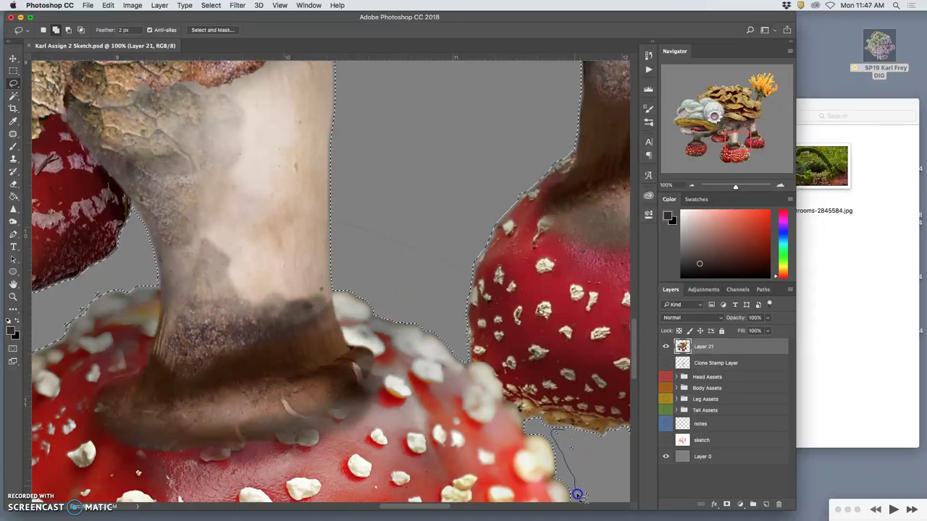
Add the stray unselected specks beside the front mushroom foot's top and outer tail-side edge to the background selection.
{"action": "left_click_drag", "start_coordinate": [574, 438], "coordinate": [572, 434]}
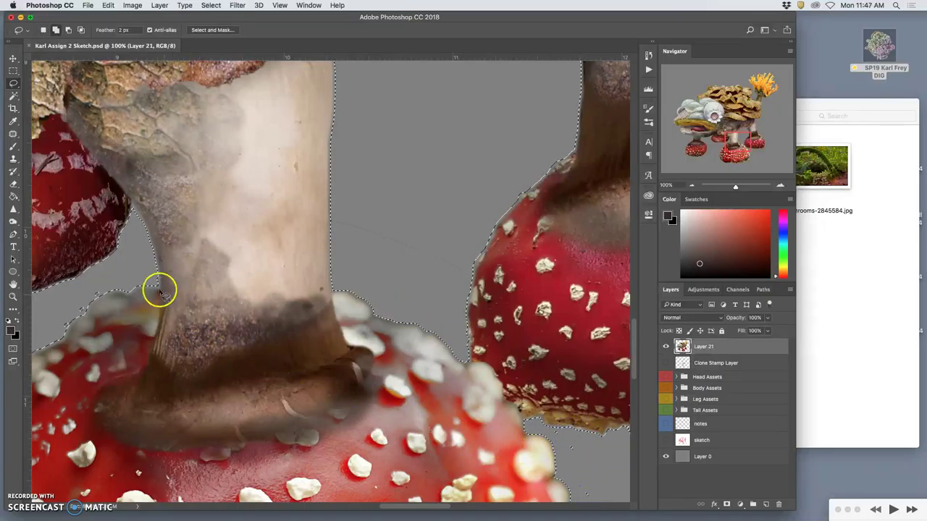
{"action": "left_click_drag", "start_coordinate": [102, 285], "coordinate": [81, 299]}
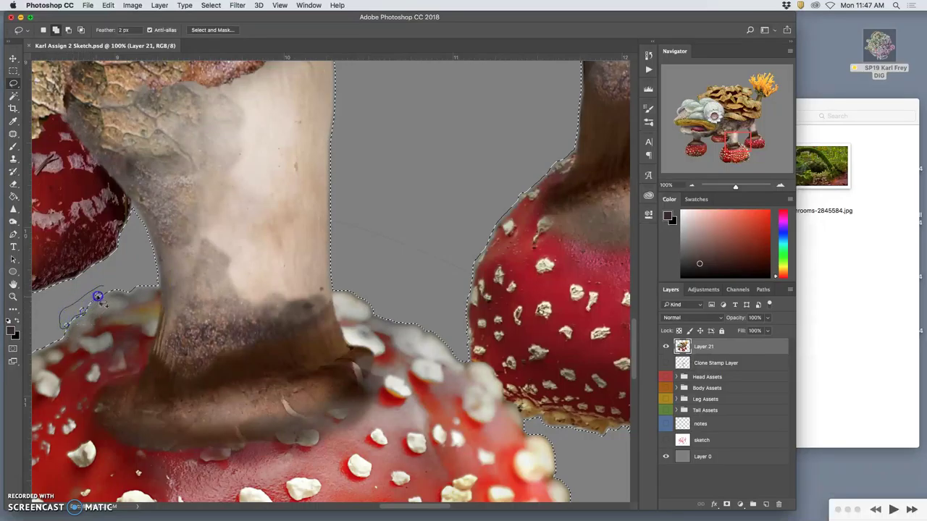
{"action": "left_click_drag", "start_coordinate": [340, 301], "coordinate": [280, 141]}
{"action": "mouse_move", "coordinate": [437, 402]}
{"action": "left_mouse_down"}
{"action": "mouse_move", "coordinate": [372, 338]}
{"action": "mouse_move", "coordinate": [307, 300]}
{"action": "left_mouse_up"}
{"action": "mouse_move", "coordinate": [458, 206]}
{"action": "left_mouse_down"}
{"action": "mouse_move", "coordinate": [507, 156]}
{"action": "mouse_move", "coordinate": [440, 157]}
{"action": "left_mouse_up"}
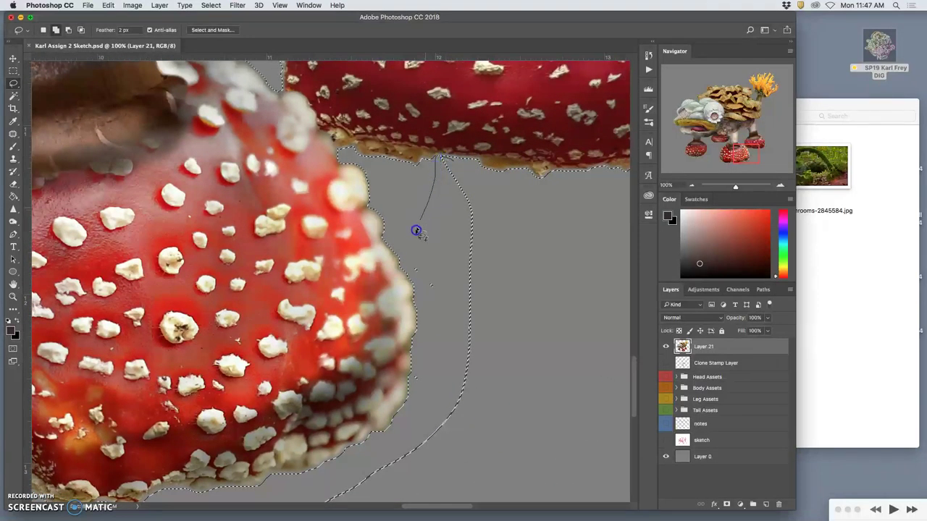
{"action": "left_click_drag", "start_coordinate": [416, 230], "coordinate": [476, 206]}
{"action": "left_click_drag", "start_coordinate": [484, 354], "coordinate": [537, 180]}
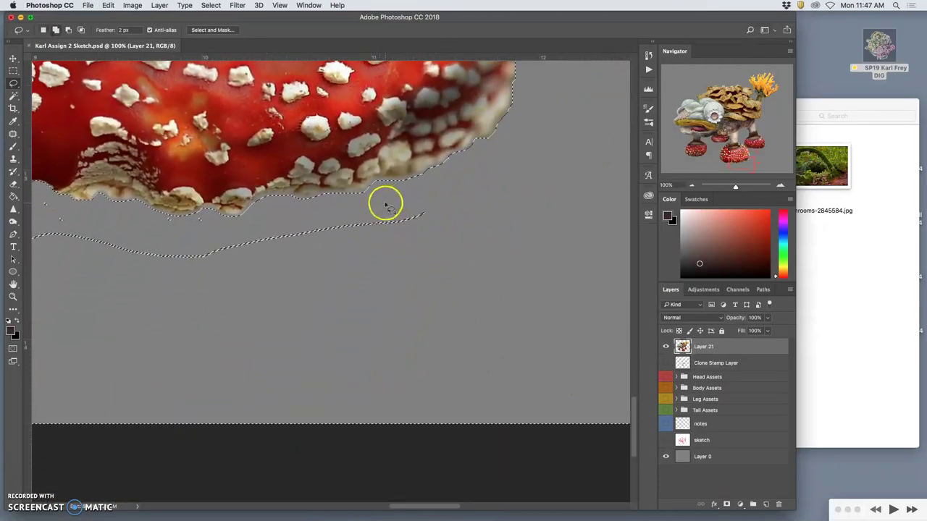
Add the leftover specks and bands below the front mushroom foot to the background selection with the Lasso tool.
{"action": "left_click_drag", "start_coordinate": [397, 202], "coordinate": [338, 217]}
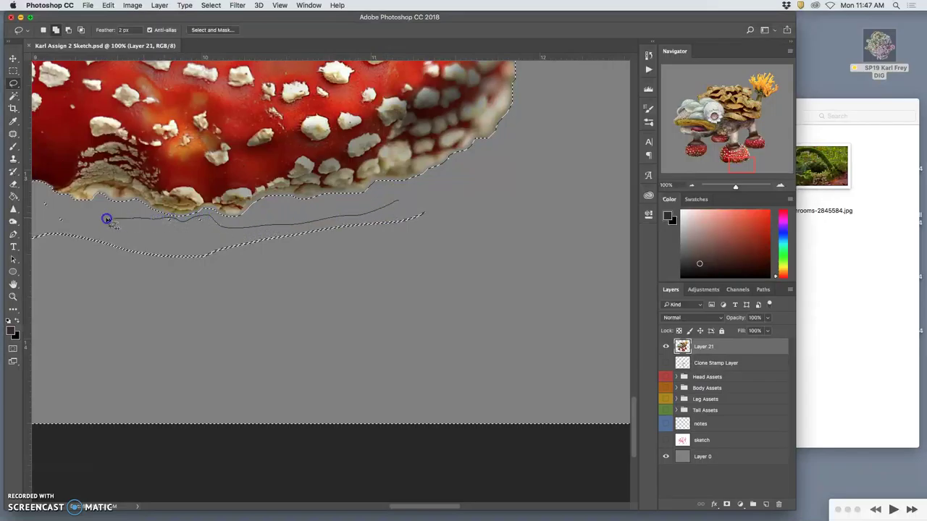
{"action": "mouse_move", "coordinate": [49, 246]}
{"action": "left_mouse_down"}
{"action": "mouse_move", "coordinate": [128, 303]}
{"action": "mouse_move", "coordinate": [349, 284]}
{"action": "mouse_move", "coordinate": [428, 225]}
{"action": "mouse_move", "coordinate": [425, 190]}
{"action": "left_mouse_up"}
{"action": "scroll", "coordinate": [210, 306], "scroll_direction": "left", "scroll_amount": 10}
{"action": "scroll", "coordinate": [210, 307], "scroll_direction": "up", "scroll_amount": 1}
{"action": "left_click_drag", "start_coordinate": [358, 227], "coordinate": [332, 232]}
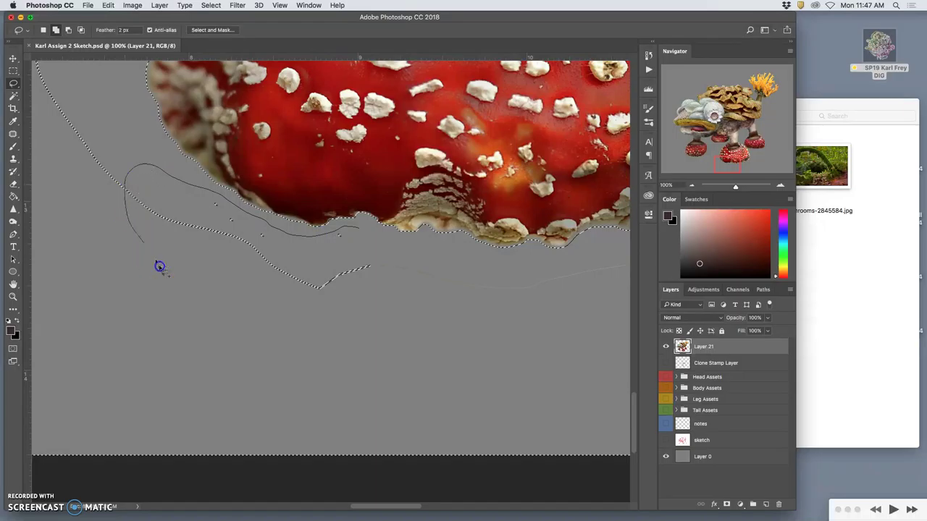
{"action": "mouse_move", "coordinate": [181, 288]}
{"action": "left_mouse_down"}
{"action": "mouse_move", "coordinate": [340, 322]}
{"action": "mouse_move", "coordinate": [404, 267]}
{"action": "mouse_move", "coordinate": [367, 233]}
{"action": "left_mouse_up"}
Lasso the leftover strip between the front foot and the partly hidden far foot into the background selection.
{"action": "left_click_drag", "start_coordinate": [319, 300], "coordinate": [454, 395]}
{"action": "mouse_move", "coordinate": [287, 91]}
{"action": "left_mouse_down"}
{"action": "mouse_move", "coordinate": [217, 142]}
{"action": "mouse_move", "coordinate": [265, 319]}
{"action": "mouse_move", "coordinate": [366, 382]}
{"action": "mouse_move", "coordinate": [300, 203]}
{"action": "mouse_move", "coordinate": [383, 416]}
{"action": "left_mouse_up"}
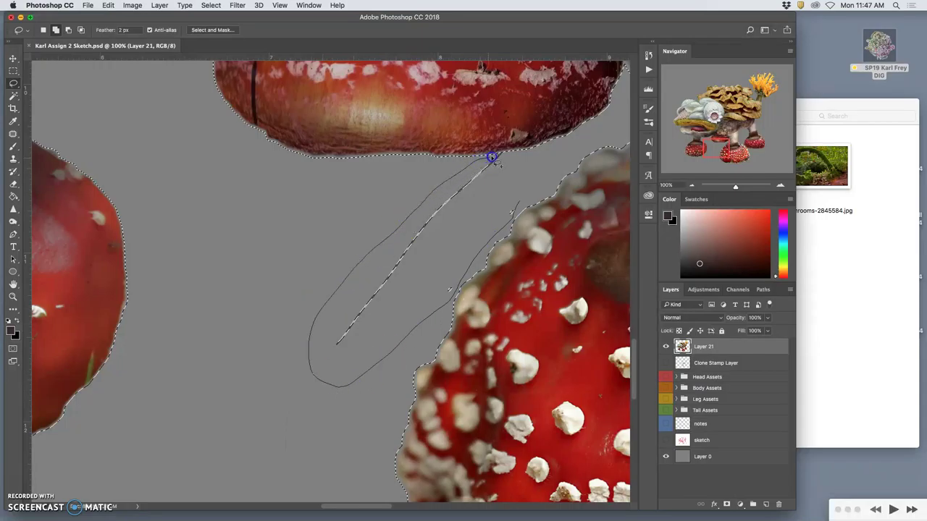
{"action": "mouse_move", "coordinate": [498, 154]}
{"action": "left_mouse_down"}
{"action": "mouse_move", "coordinate": [522, 153]}
{"action": "mouse_move", "coordinate": [490, 219]}
{"action": "left_mouse_up"}
Lasso the unselected slivers along the outer edge of the creature's pale lower jaw into the background selection.
{"action": "left_click_drag", "start_coordinate": [425, 242], "coordinate": [303, 378]}
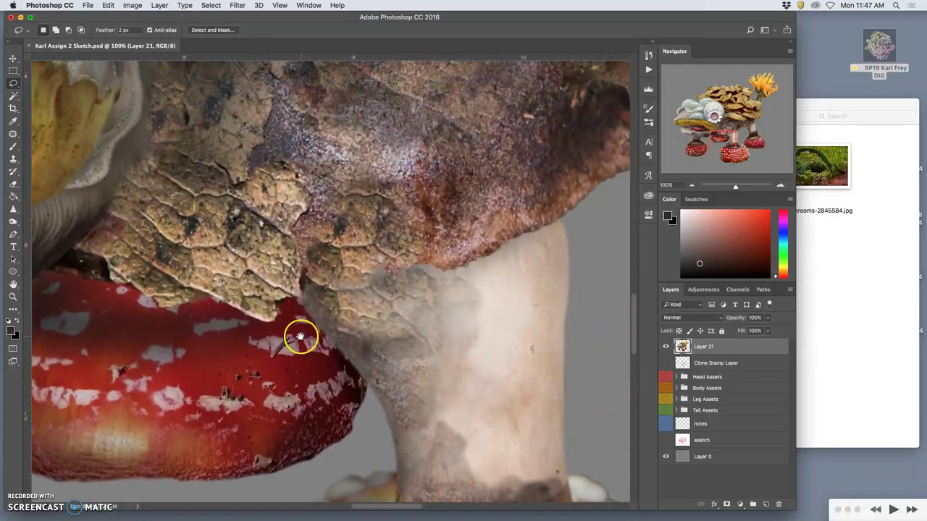
{"action": "left_click_drag", "start_coordinate": [298, 336], "coordinate": [413, 265]}
{"action": "scroll", "coordinate": [275, 300], "scroll_direction": "left", "scroll_amount": 3}
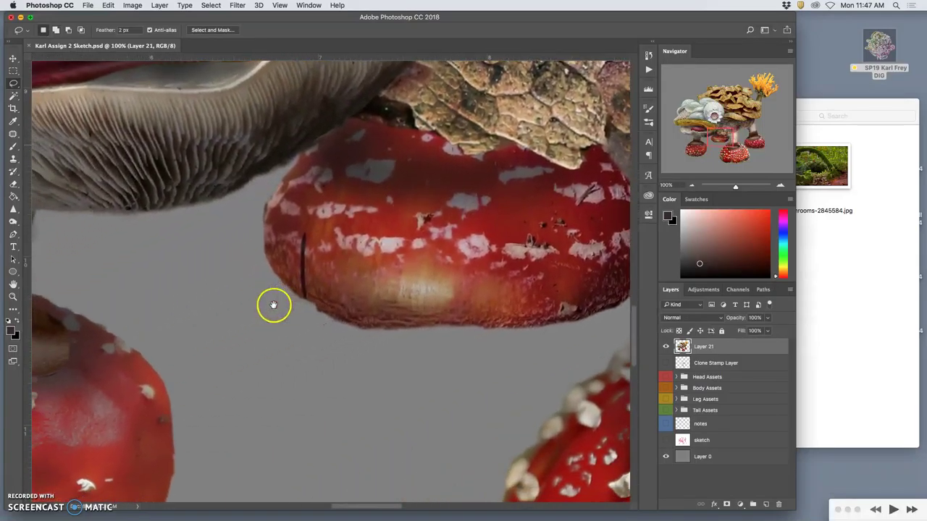
{"action": "scroll", "coordinate": [269, 308], "scroll_direction": "down", "scroll_amount": 5}
{"action": "scroll", "coordinate": [382, 345], "scroll_direction": "down", "scroll_amount": 5}
{"action": "scroll", "coordinate": [382, 354], "scroll_direction": "left", "scroll_amount": 3}
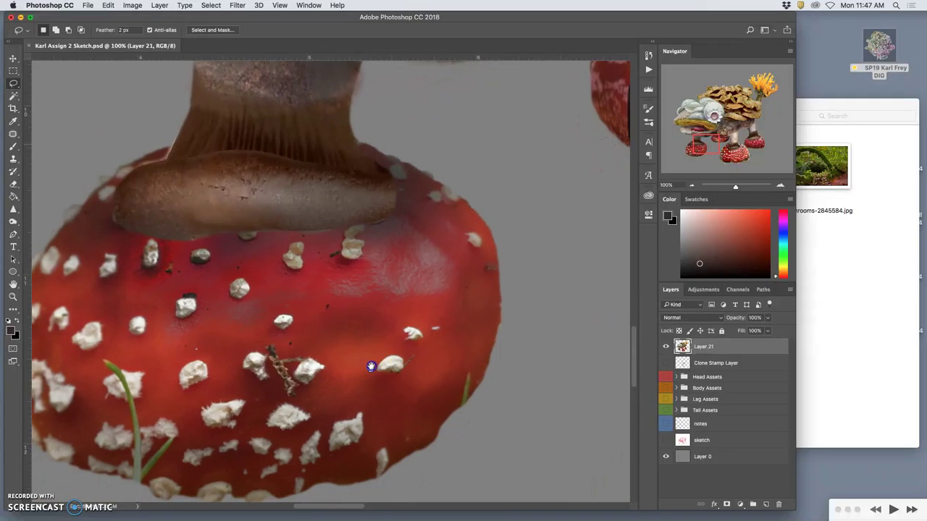
{"action": "scroll", "coordinate": [256, 305], "scroll_direction": "up", "scroll_amount": 5}
{"action": "scroll", "coordinate": [255, 305], "scroll_direction": "left", "scroll_amount": 5}
{"action": "scroll", "coordinate": [304, 383], "scroll_direction": "up", "scroll_amount": 10}
{"action": "scroll", "coordinate": [268, 262], "scroll_direction": "left", "scroll_amount": 5}
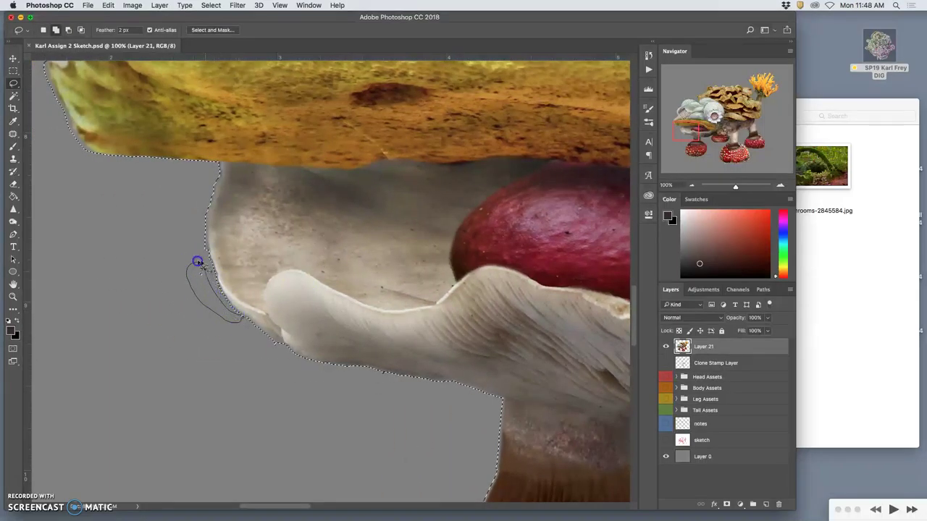
{"action": "left_click_drag", "start_coordinate": [283, 339], "coordinate": [275, 346]}
{"action": "left_click_drag", "start_coordinate": [188, 164], "coordinate": [211, 178]}
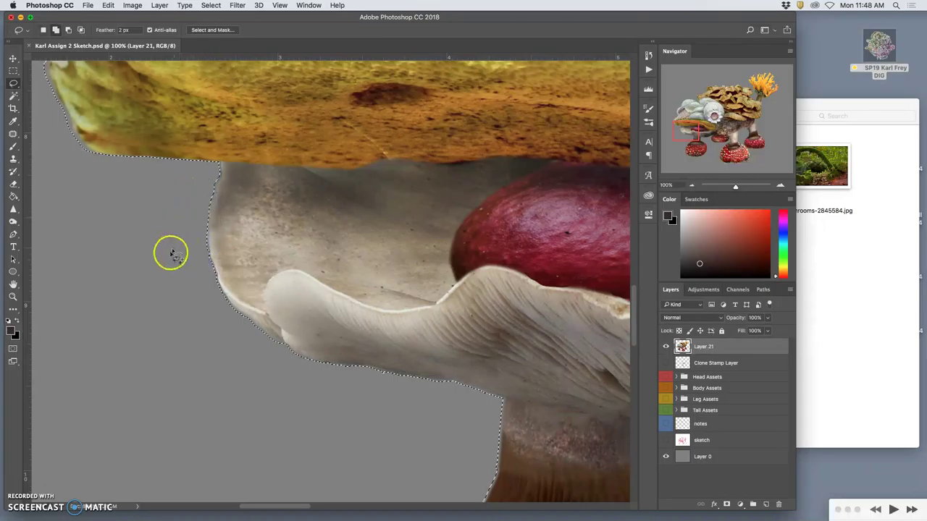
Add the stray specks along the yellow upper lip and bark-textured snout to the background selection.
{"action": "left_click_drag", "start_coordinate": [174, 243], "coordinate": [279, 296]}
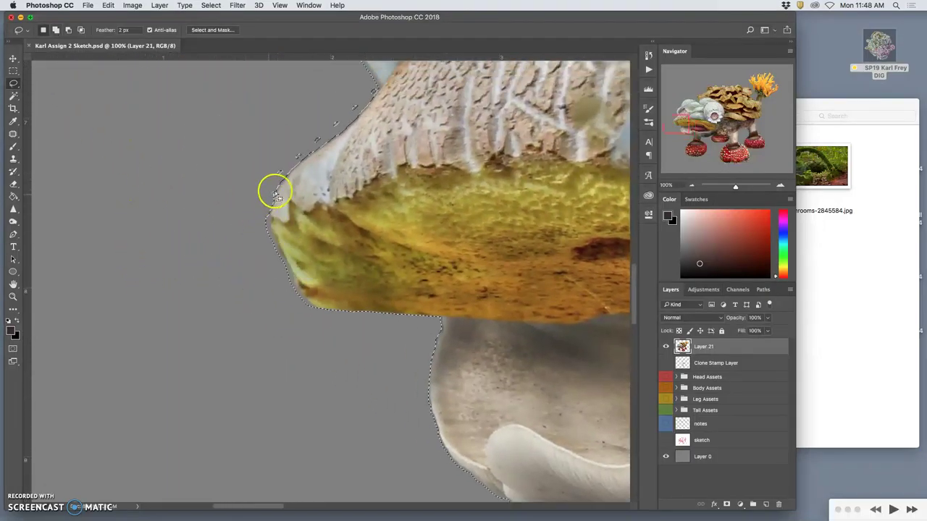
{"action": "left_click_drag", "start_coordinate": [365, 71], "coordinate": [364, 78]}
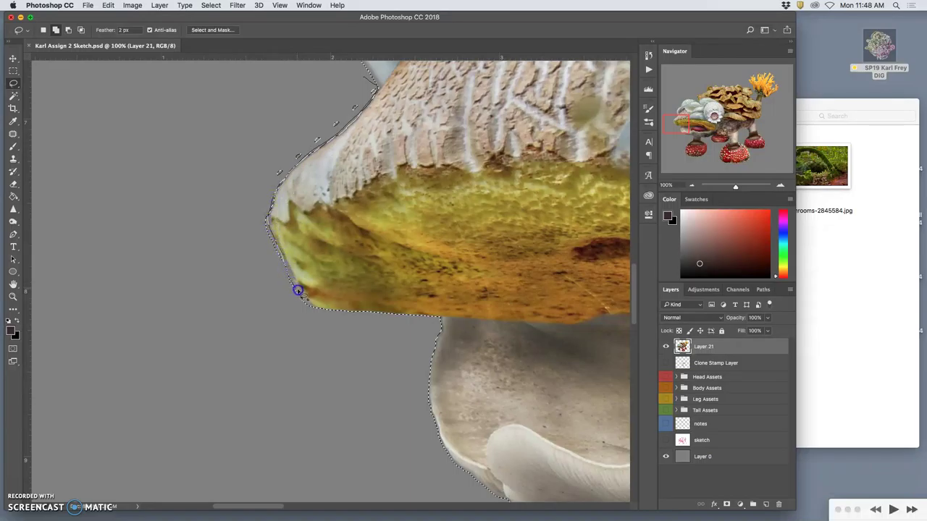
{"action": "mouse_move", "coordinate": [264, 338]}
{"action": "left_mouse_down"}
{"action": "mouse_move", "coordinate": [226, 244]}
{"action": "mouse_move", "coordinate": [258, 128]}
{"action": "left_mouse_up"}
{"action": "left_click_drag", "start_coordinate": [345, 78], "coordinate": [372, 85]}
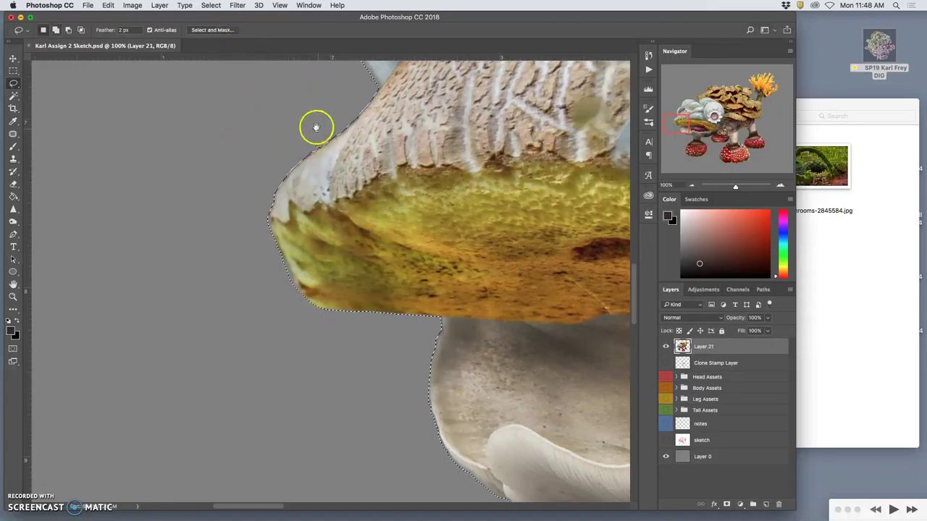
Add the leftover bits along the edge of the pale mushroom cap behind the snout to the background selection.
{"action": "mouse_move", "coordinate": [305, 153]}
{"action": "left_mouse_down"}
{"action": "mouse_move", "coordinate": [278, 278]}
{"action": "mouse_move", "coordinate": [290, 182]}
{"action": "mouse_move", "coordinate": [249, 265]}
{"action": "left_mouse_up"}
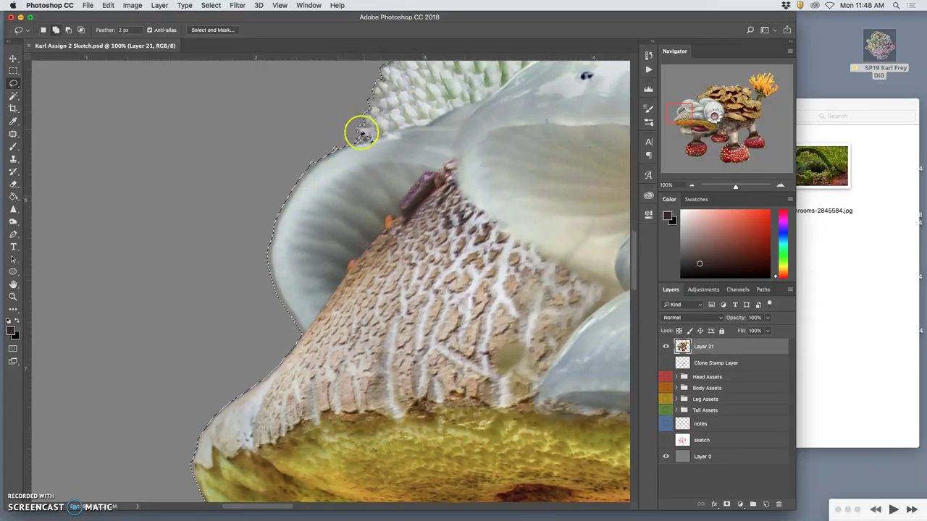
{"action": "left_click_drag", "start_coordinate": [349, 140], "coordinate": [349, 141]}
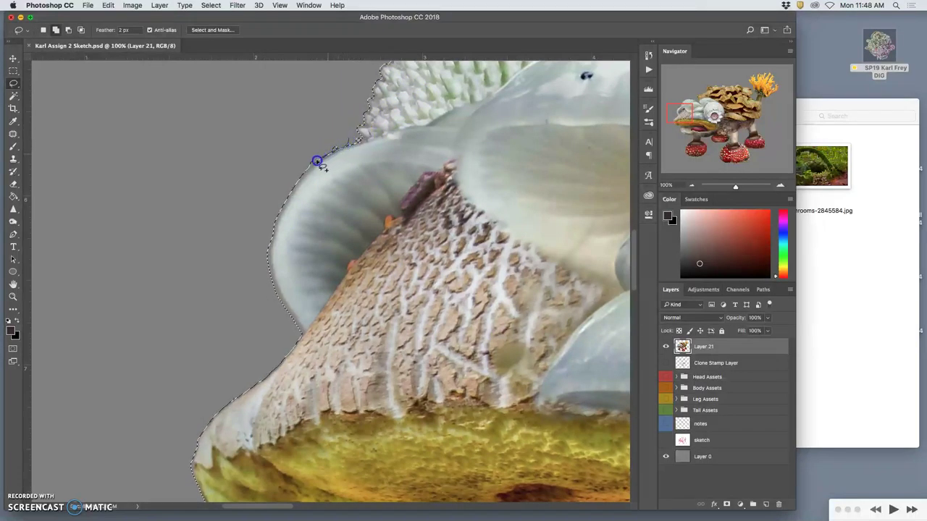
{"action": "left_click_drag", "start_coordinate": [310, 140], "coordinate": [327, 145]}
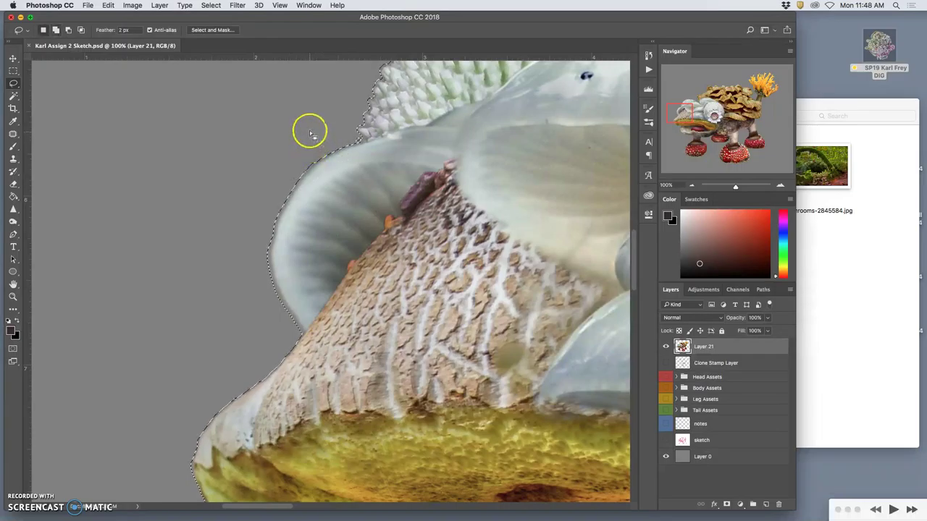
Lasso the unselected sliver between the spiky white eye and the foremost shelf mushroom into the background selection.
{"action": "scroll", "coordinate": [310, 128], "scroll_direction": "up", "scroll_amount": 10}
{"action": "left_click_drag", "start_coordinate": [289, 172], "coordinate": [250, 161]}
{"action": "left_click_drag", "start_coordinate": [325, 190], "coordinate": [146, 136]}
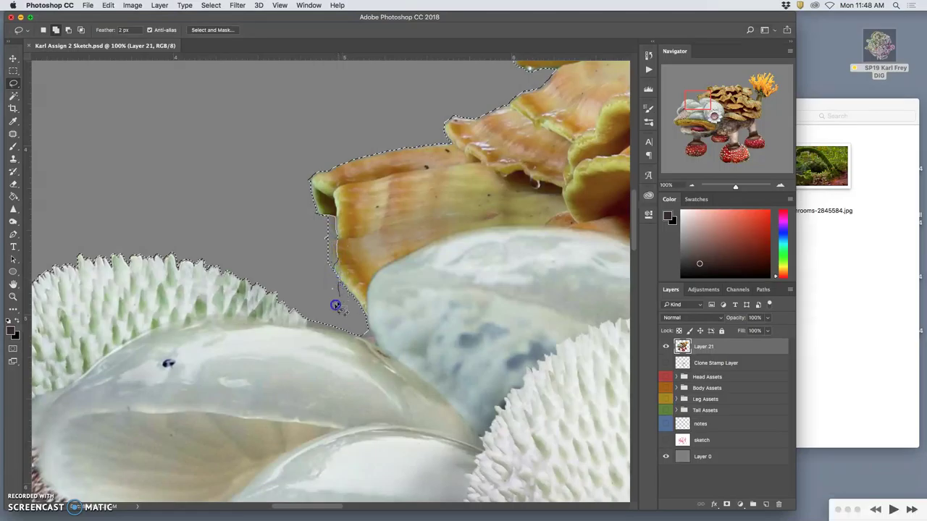
{"action": "left_click_drag", "start_coordinate": [299, 157], "coordinate": [310, 170]}
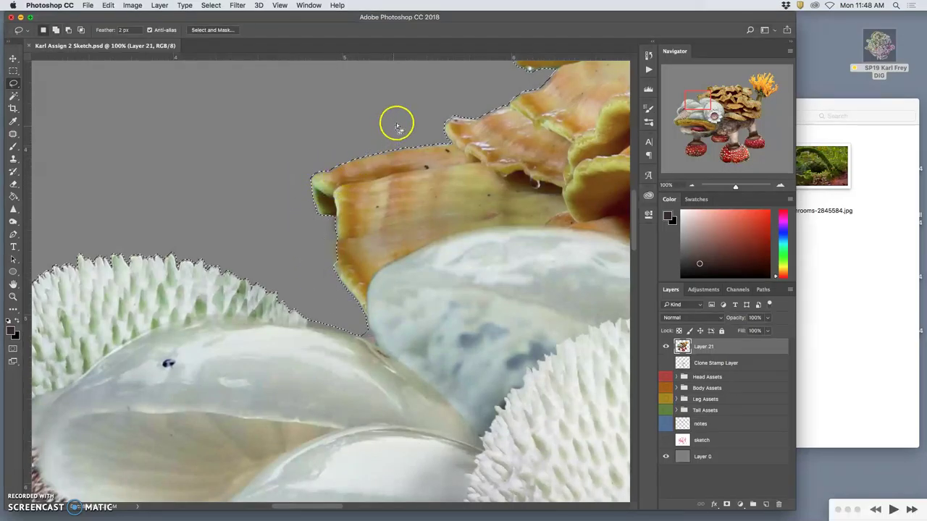
{"action": "left_click_drag", "start_coordinate": [397, 120], "coordinate": [309, 207]}
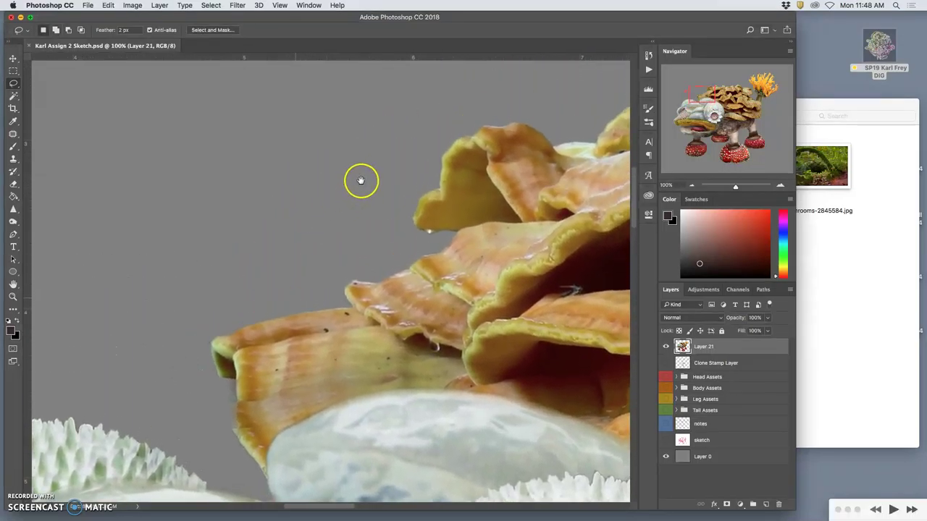
{"action": "left_click_drag", "start_coordinate": [362, 178], "coordinate": [395, 129]}
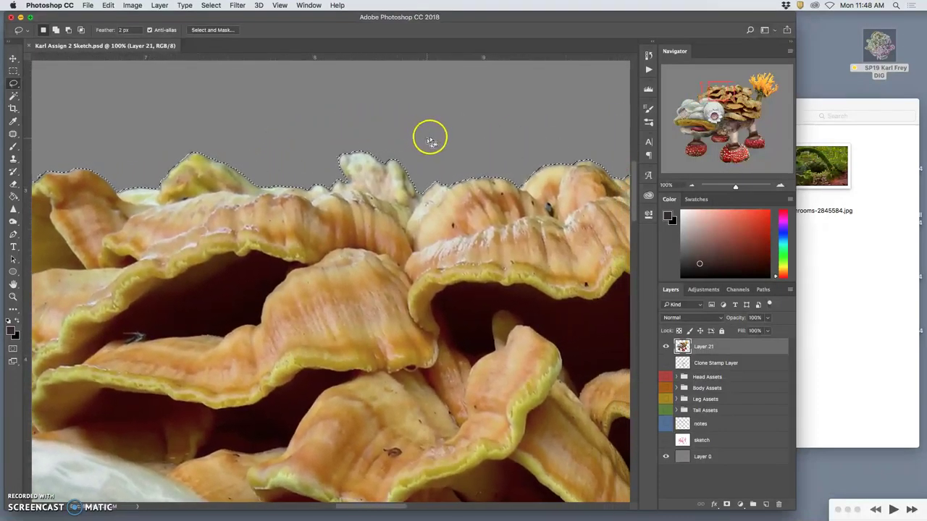
Deselect everything and toggle Layer 21's visibility off and on to check the whole creature cutout.
{"action": "key", "text": "super+minus"}
{"action": "key", "text": "super+minus"}
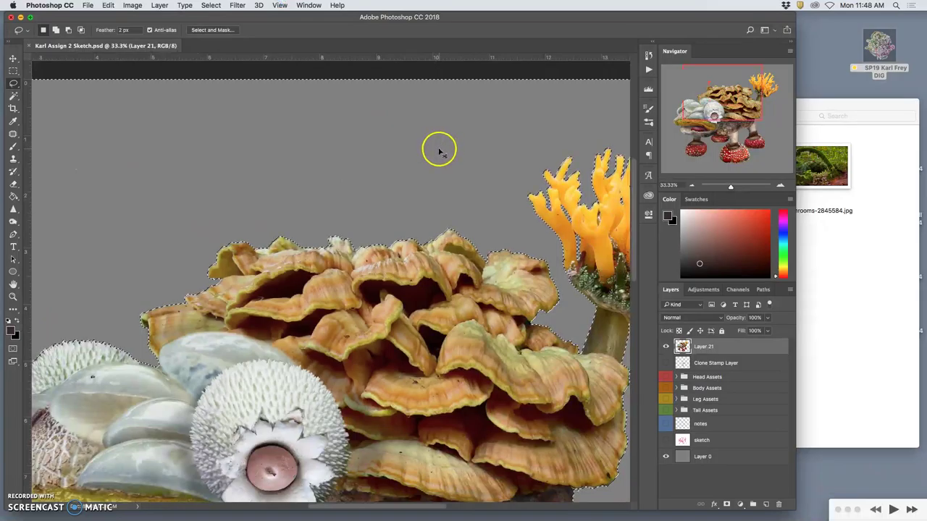
{"action": "key", "text": "super+minus"}
{"action": "key", "text": "super+minus"}
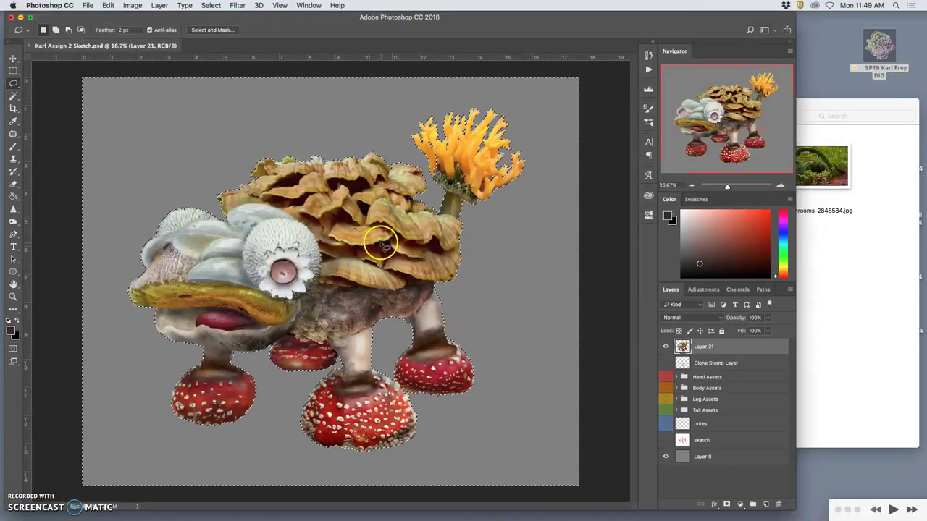
{"action": "key", "text": "super+d"}
{"action": "left_click", "coordinate": [665, 348]}
{"action": "left_click", "coordinate": [665, 348]}
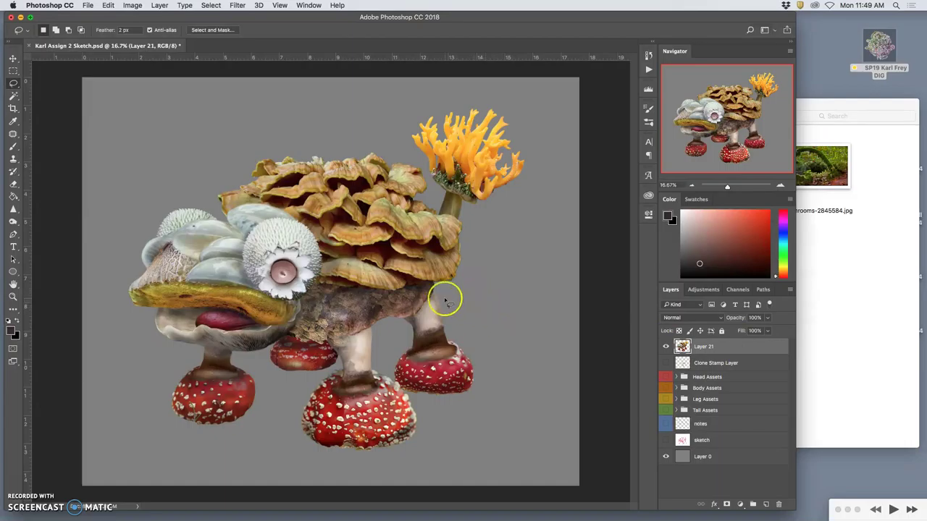
Select the background around the creature with the Magic Wand and fill it with Black on a new layer above Layer 21.
{"action": "left_click", "coordinate": [14, 97]}
{"action": "left_click", "coordinate": [183, 140]}
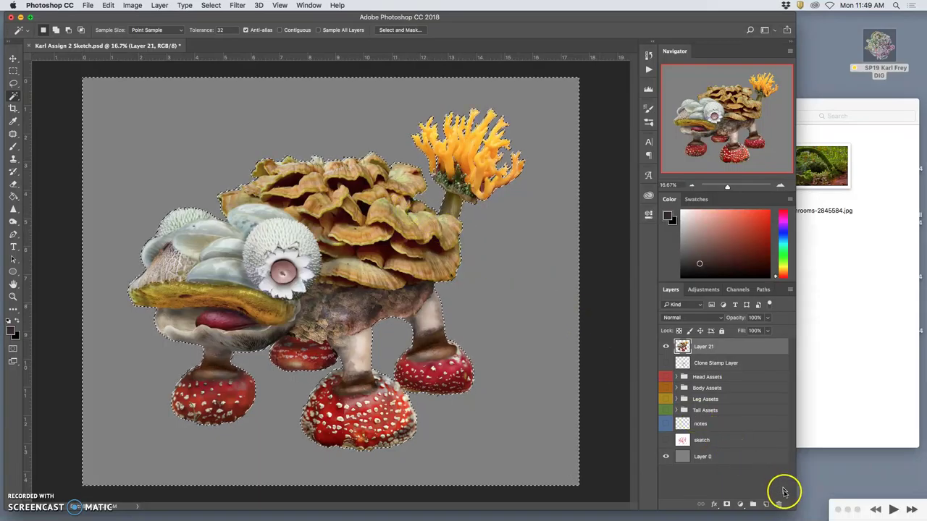
{"action": "left_click", "coordinate": [768, 505]}
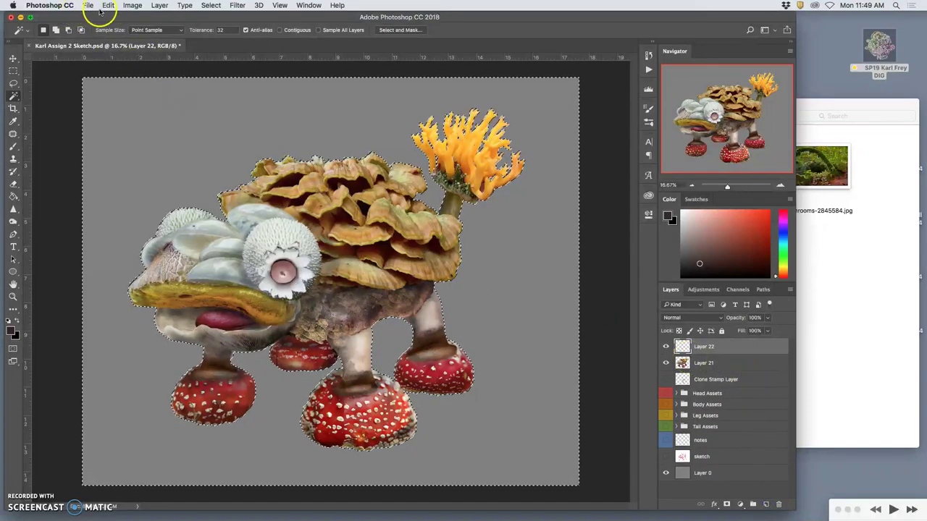
{"action": "left_click", "coordinate": [107, 6]}
{"action": "left_click", "coordinate": [115, 159]}
{"action": "left_click", "coordinate": [474, 208]}
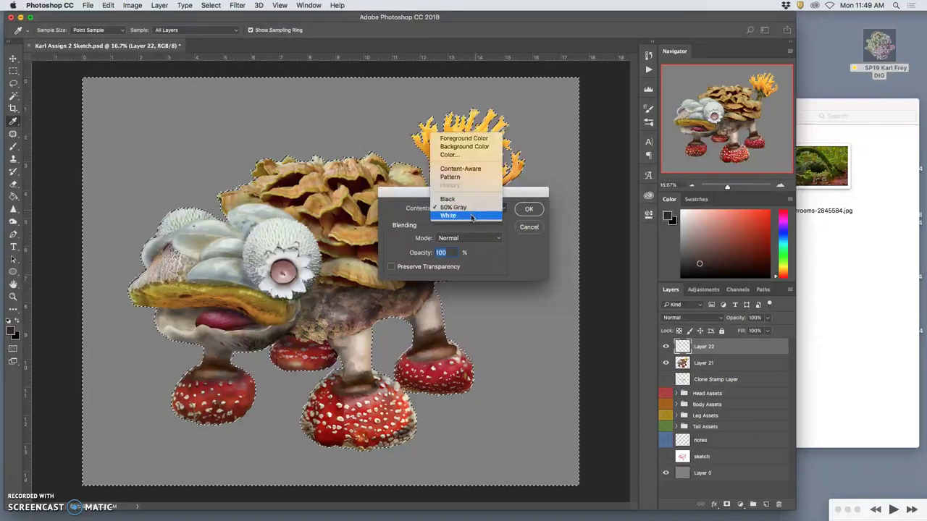
{"action": "left_click", "coordinate": [471, 200]}
{"action": "left_click", "coordinate": [532, 209]}
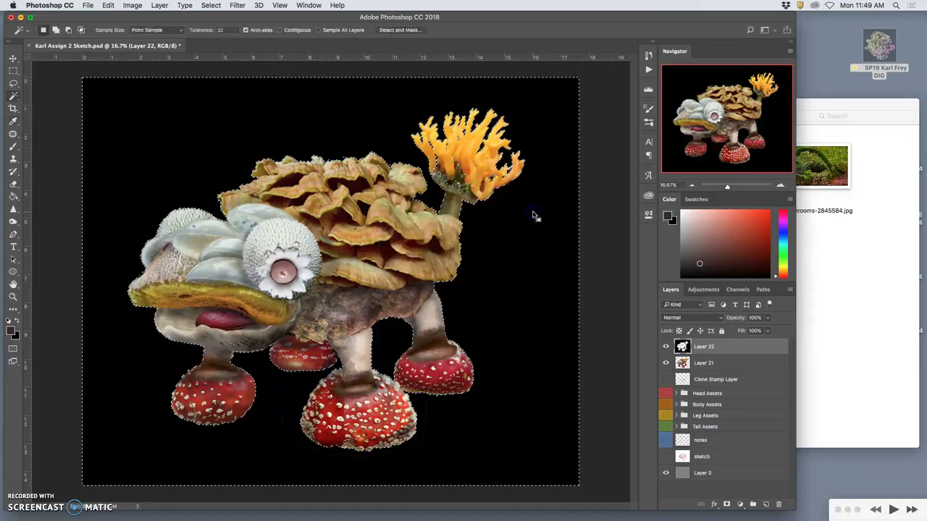
Deselect the background and inspect the creature's front legs closely for stray pixels against the black fill.
{"action": "key", "text": "super+d"}
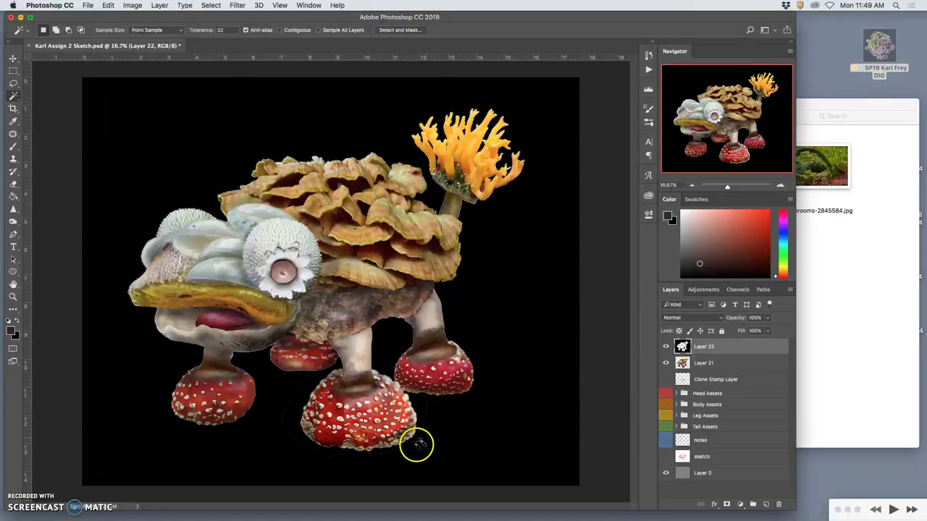
{"action": "key", "text": "super+equal"}
{"action": "key", "text": "super+equal"}
{"action": "key", "text": "super+equal"}
{"action": "key", "text": "super+equal"}
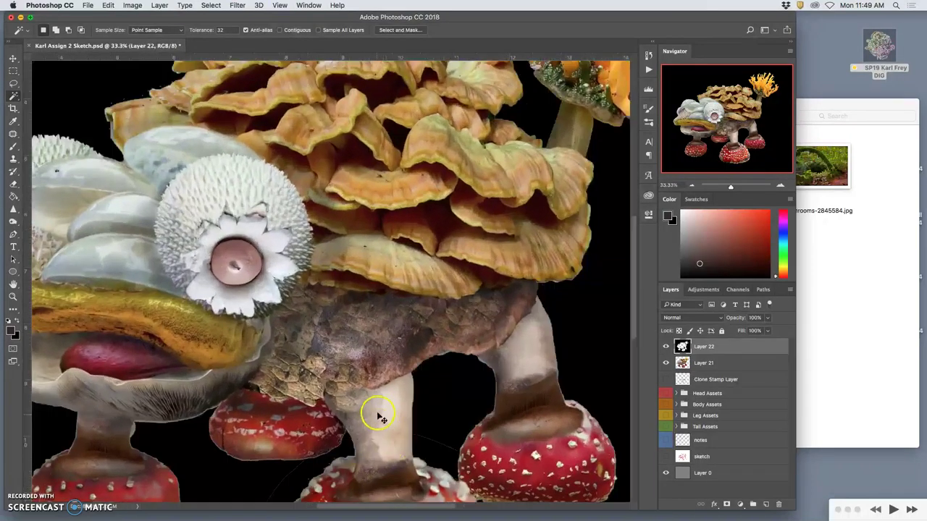
{"action": "scroll", "coordinate": [383, 403], "scroll_direction": "down", "scroll_amount": 10}
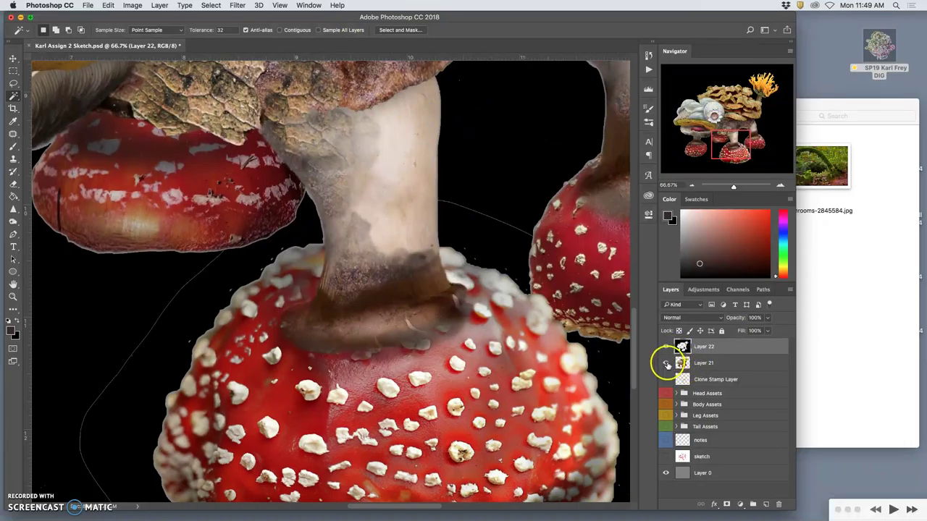
Hide Layer 22 and select the grey background with the Magic Wand to examine leftover pixels around the legs and head.
{"action": "left_click", "coordinate": [667, 364]}
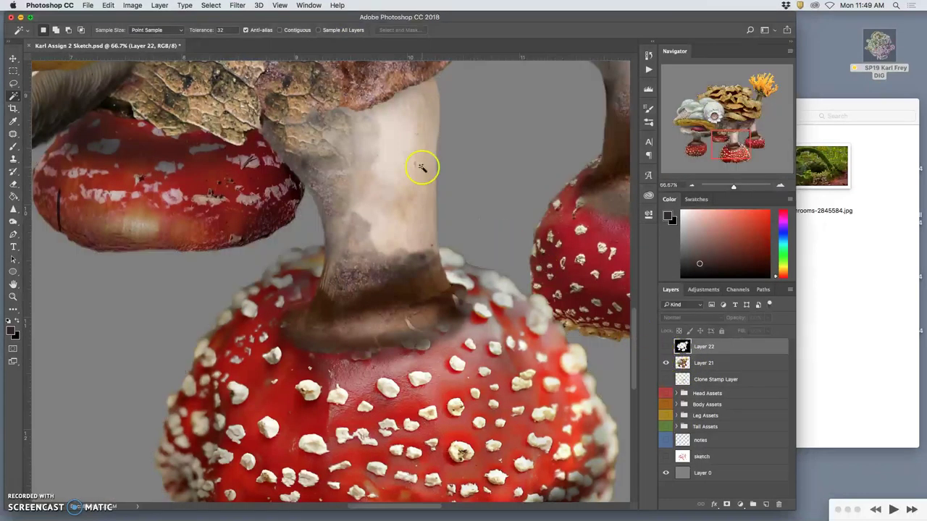
{"action": "left_click", "coordinate": [459, 147]}
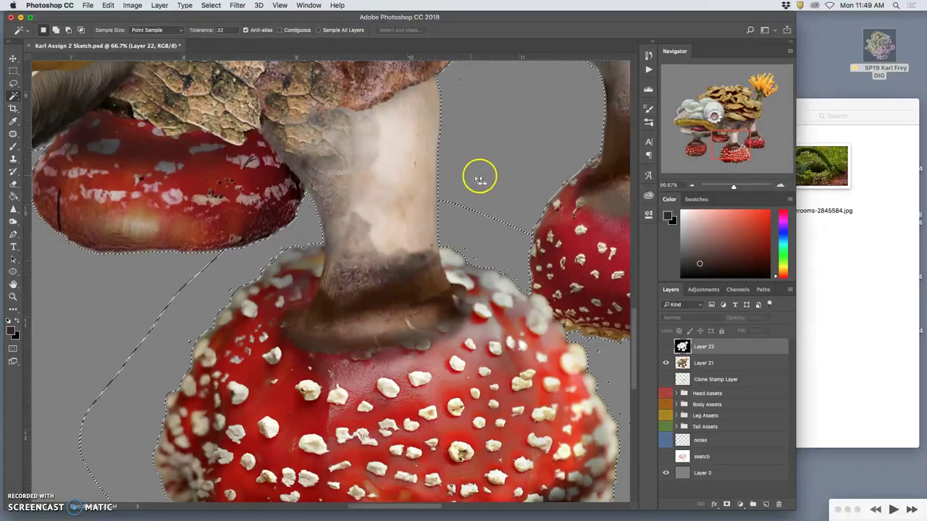
{"action": "scroll", "coordinate": [483, 171], "scroll_direction": "down", "scroll_amount": 5}
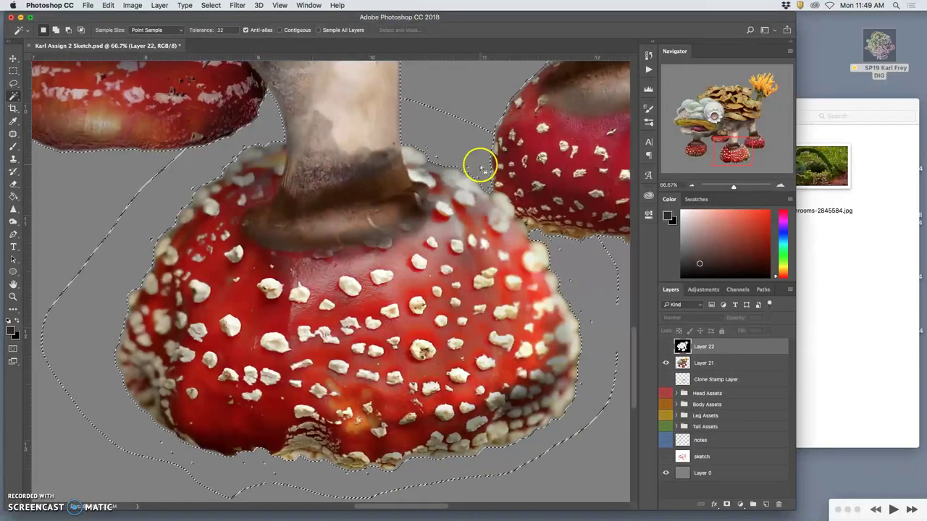
{"action": "scroll", "coordinate": [478, 168], "scroll_direction": "left", "scroll_amount": 10}
{"action": "scroll", "coordinate": [478, 168], "scroll_direction": "up", "scroll_amount": 8}
{"action": "scroll", "coordinate": [449, 168], "scroll_direction": "left", "scroll_amount": 3}
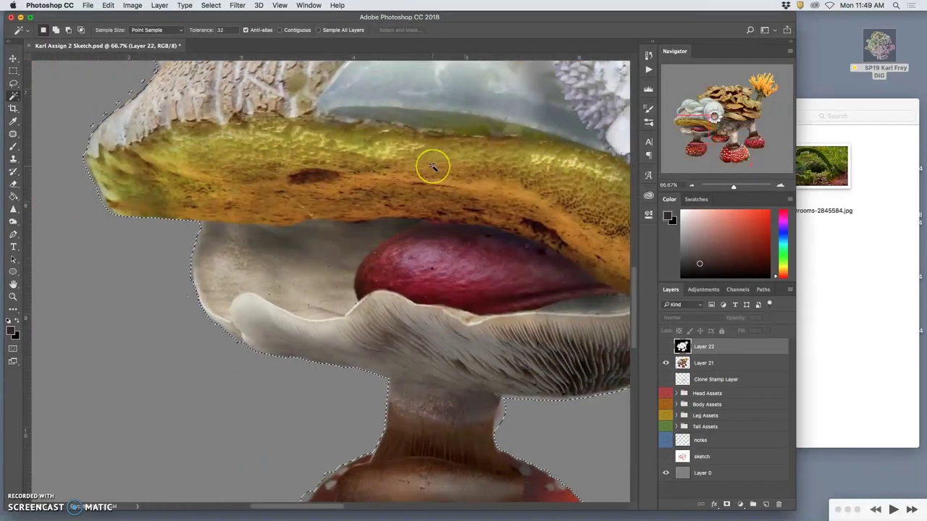
Revert the document history to the last Lasso state, before the deselect and the black-filled layer.
{"action": "key", "text": "super+z"}
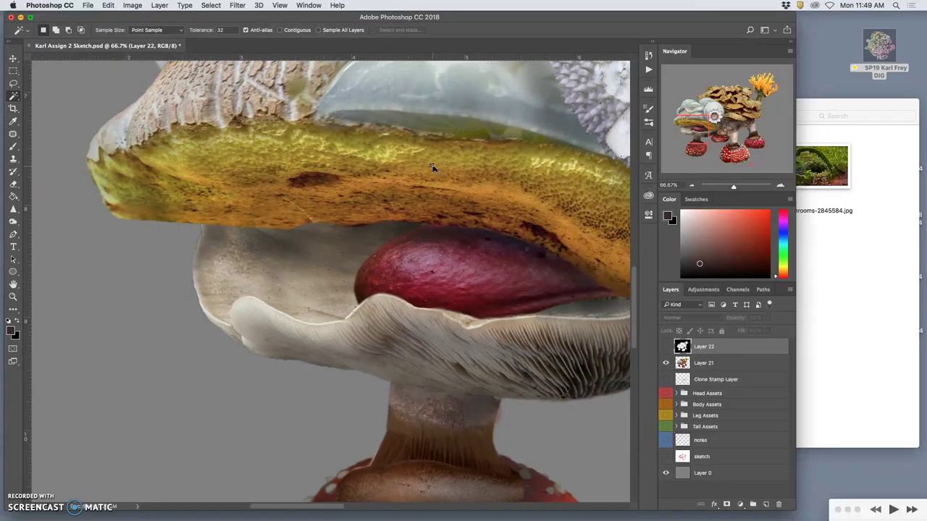
{"action": "key", "text": "super+alt+z"}
{"action": "key", "text": "super+alt+z"}
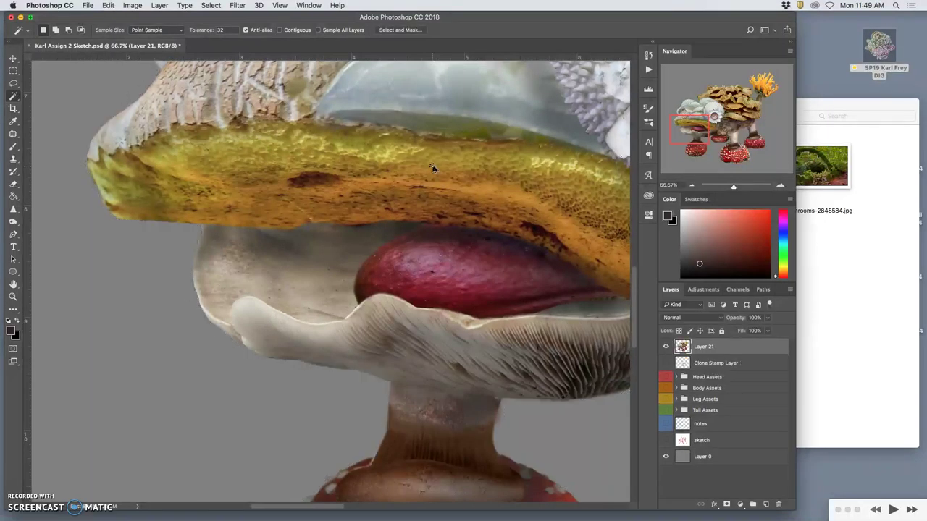
{"action": "key", "text": "super+shift+z"}
{"action": "key", "text": "super+alt+z"}
{"action": "left_click", "coordinate": [648, 124]}
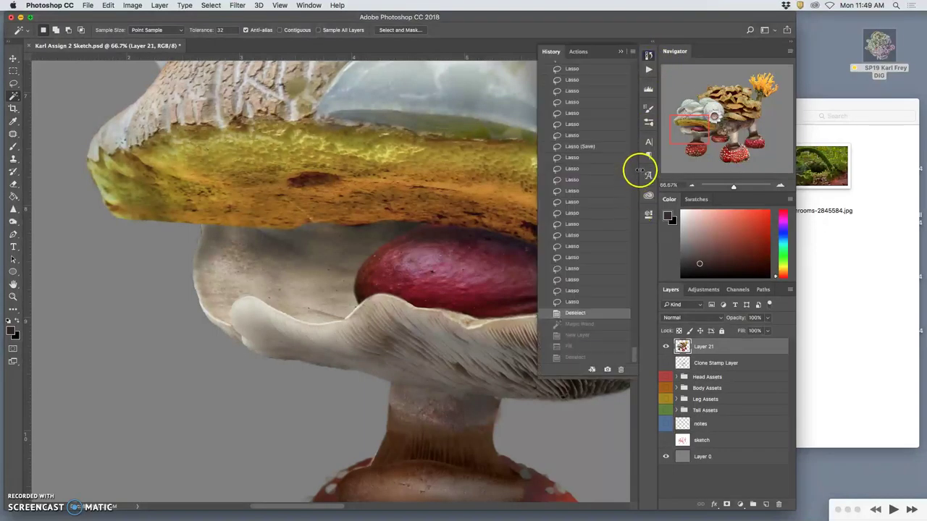
{"action": "left_click", "coordinate": [580, 328]}
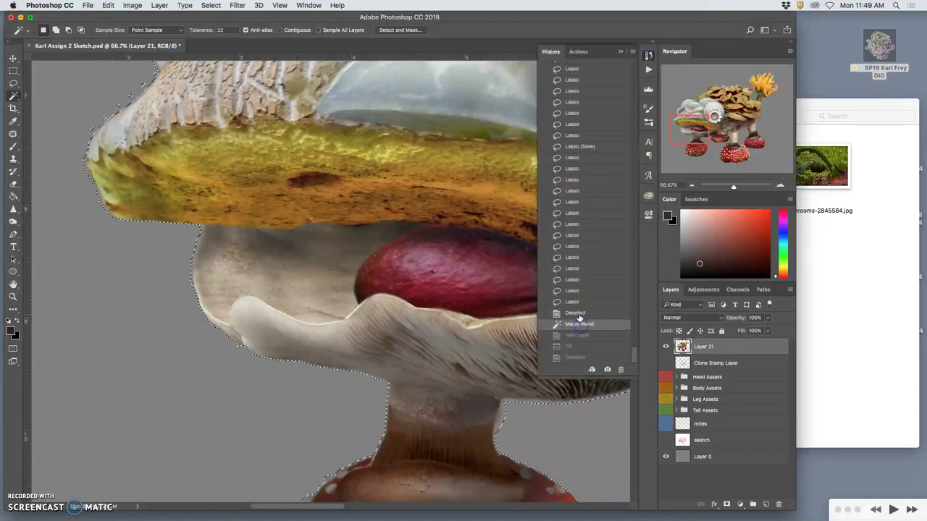
{"action": "left_click", "coordinate": [573, 302]}
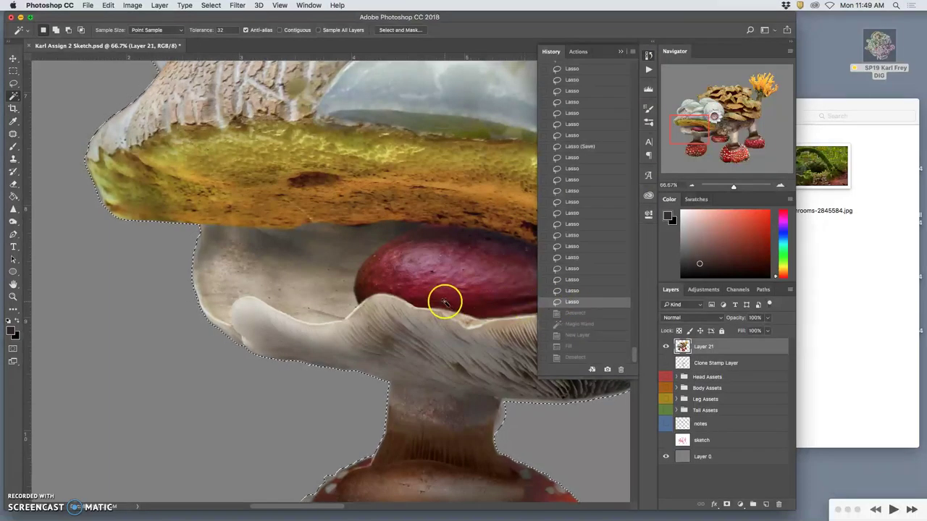
Lasso the stray speck in the arched gap between the front and hind legs into the background selection.
{"action": "scroll", "coordinate": [445, 301], "scroll_direction": "right", "scroll_amount": 10}
{"action": "scroll", "coordinate": [445, 301], "scroll_direction": "down", "scroll_amount": 10}
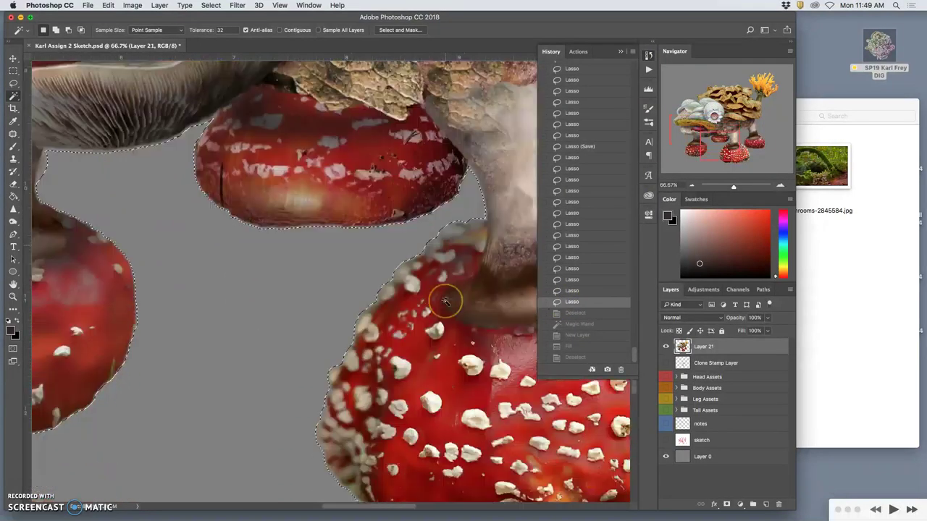
{"action": "scroll", "coordinate": [444, 301], "scroll_direction": "right", "scroll_amount": 5}
{"action": "scroll", "coordinate": [444, 302], "scroll_direction": "right", "scroll_amount": 5}
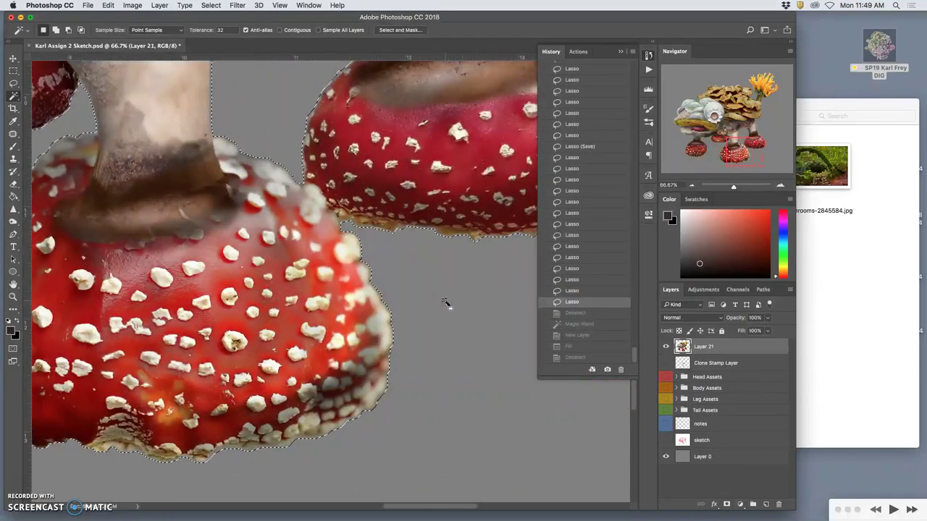
{"action": "scroll", "coordinate": [445, 301], "scroll_direction": "up", "scroll_amount": 10}
{"action": "scroll", "coordinate": [445, 301], "scroll_direction": "right", "scroll_amount": 5}
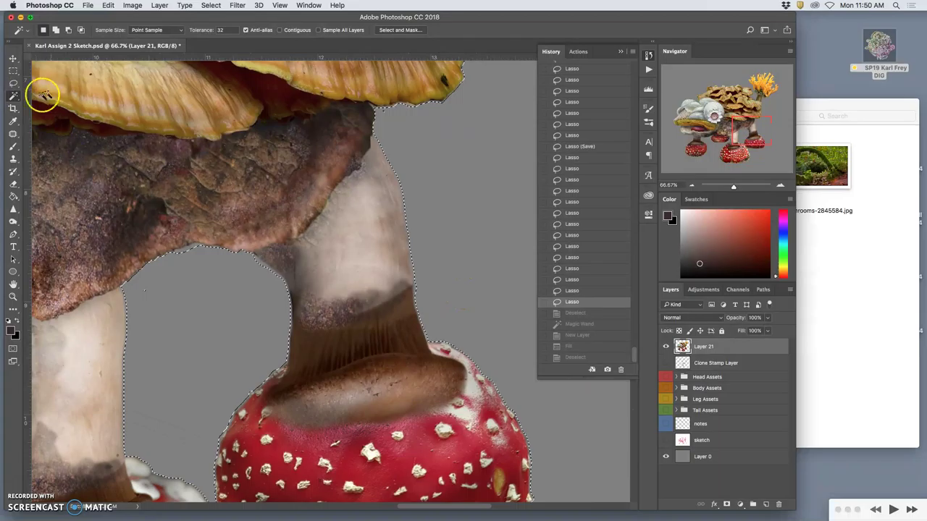
{"action": "left_click", "coordinate": [13, 84]}
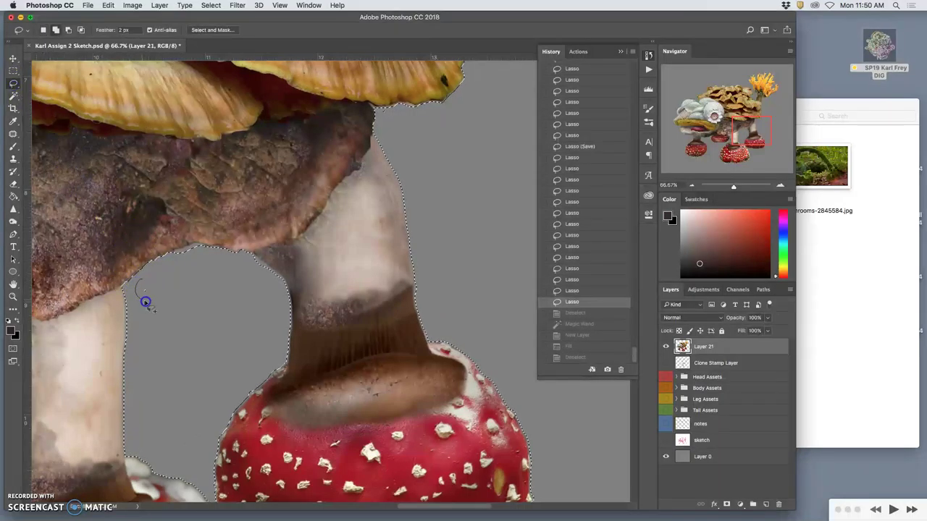
{"action": "left_click_drag", "start_coordinate": [149, 302], "coordinate": [232, 237]}
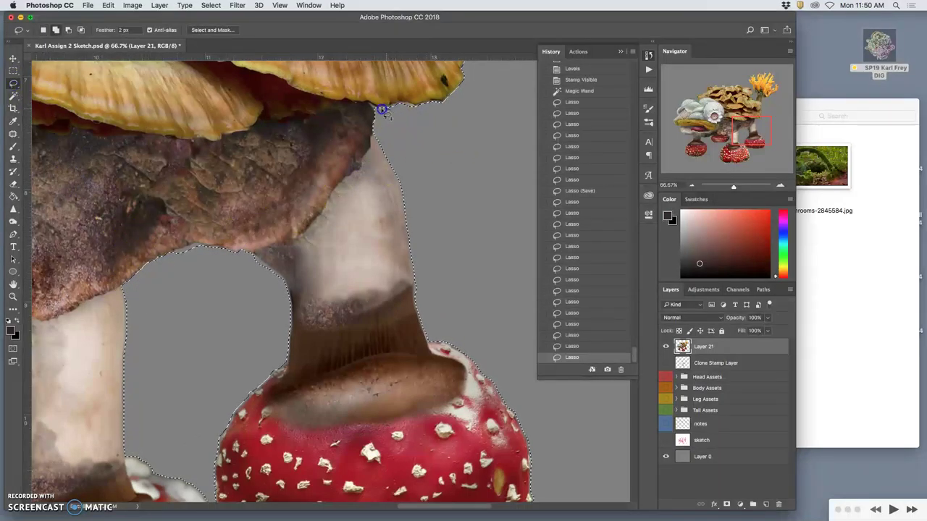
Lasso the corner where the hind leg meets the shelf mushrooms into the background selection and check the remaining outline.
{"action": "left_click_drag", "start_coordinate": [497, 161], "coordinate": [340, 368]}
{"action": "left_click_drag", "start_coordinate": [374, 187], "coordinate": [357, 388]}
{"action": "left_click_drag", "start_coordinate": [358, 232], "coordinate": [296, 289]}
{"action": "left_click_drag", "start_coordinate": [184, 312], "coordinate": [422, 249]}
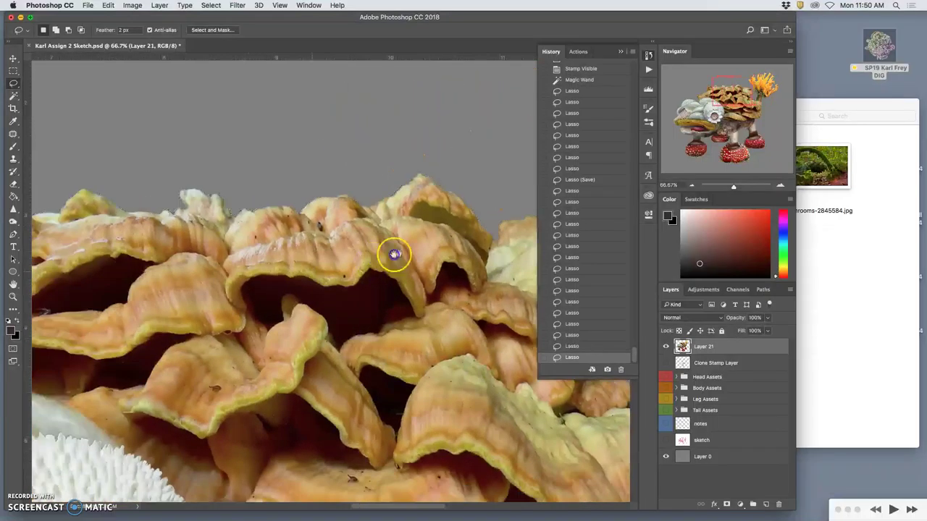
{"action": "scroll", "coordinate": [241, 297], "scroll_direction": "left", "scroll_amount": 2}
{"action": "scroll", "coordinate": [242, 296], "scroll_direction": "down", "scroll_amount": 1}
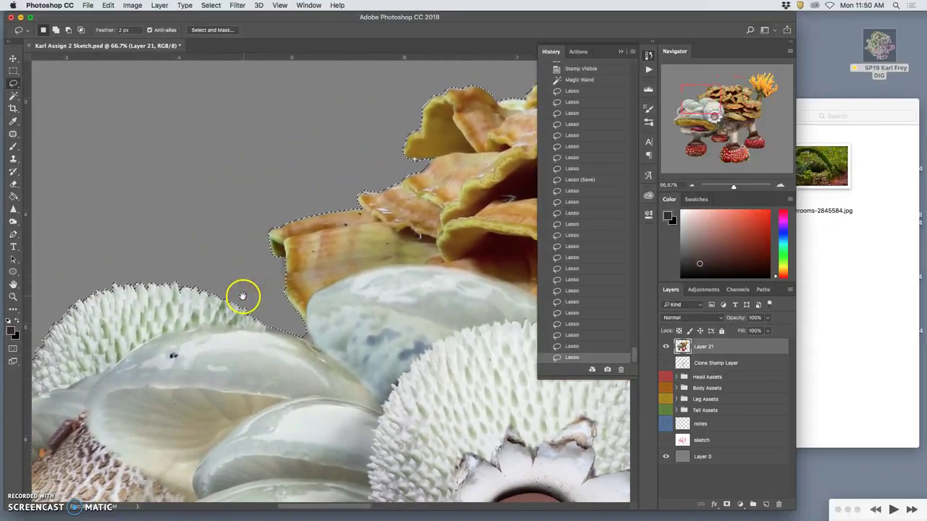
{"action": "scroll", "coordinate": [243, 296], "scroll_direction": "down", "scroll_amount": 15}
{"action": "scroll", "coordinate": [243, 296], "scroll_direction": "left", "scroll_amount": 3}
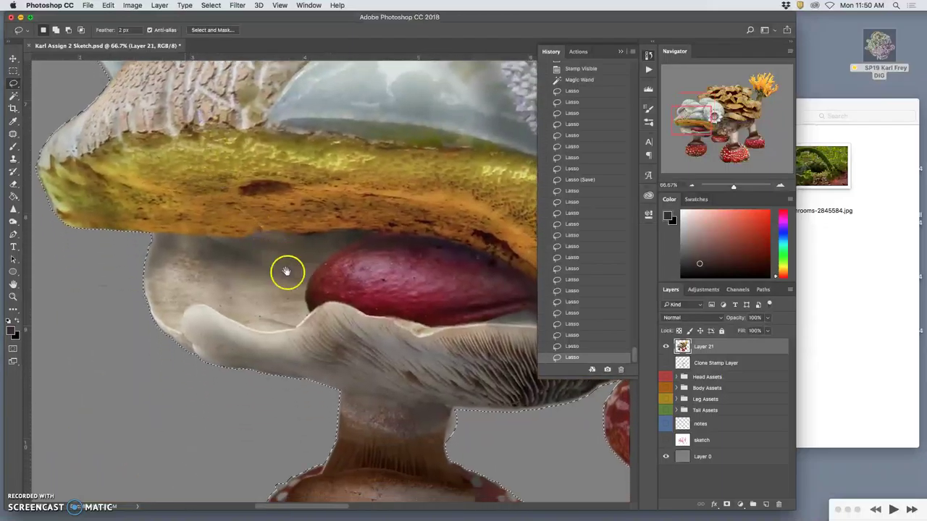
{"action": "left_click_drag", "start_coordinate": [374, 312], "coordinate": [138, 84]}
{"action": "left_click_drag", "start_coordinate": [394, 303], "coordinate": [280, 294]}
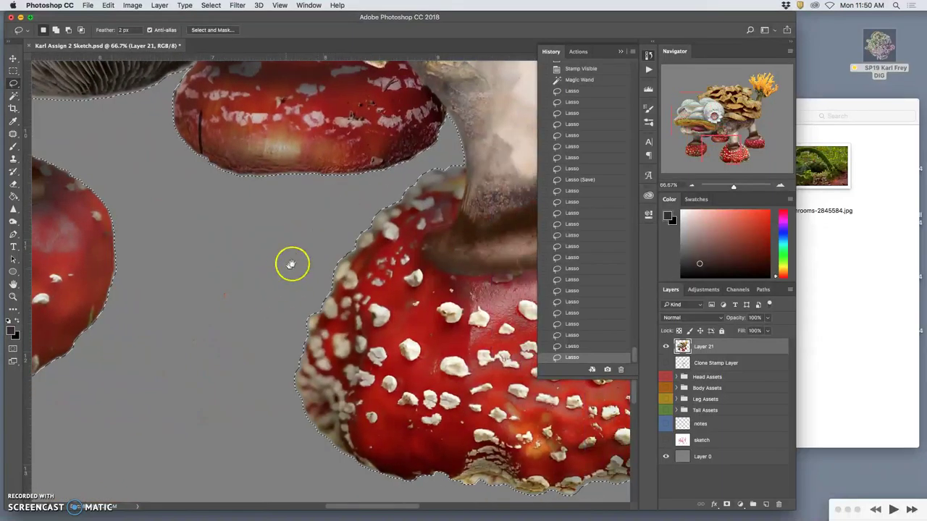
Clear the selected background pixels from Layer 21 repeatedly and deselect.
{"action": "key", "text": "BackSpace"}
{"action": "key", "text": "BackSpace"}
{"action": "scroll", "coordinate": [333, 234], "scroll_direction": "up", "scroll_amount": 6}
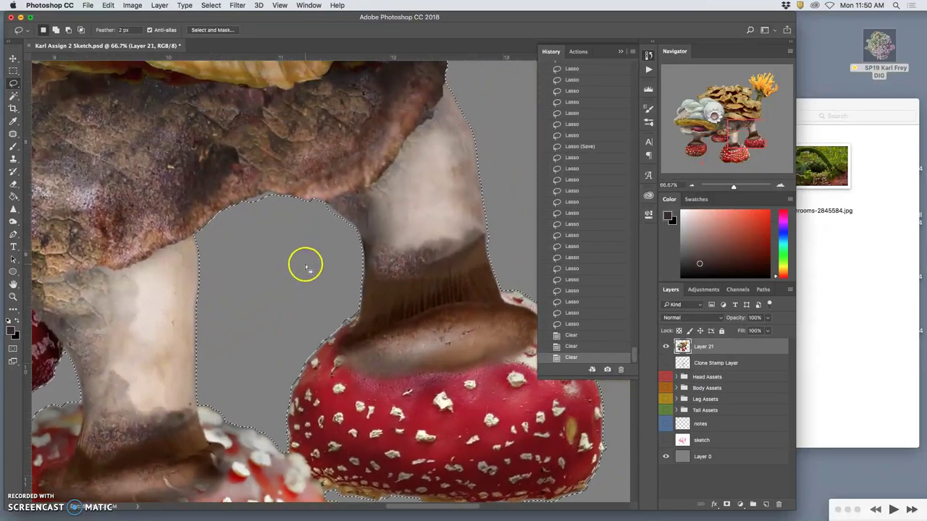
{"action": "key", "text": "super+d"}
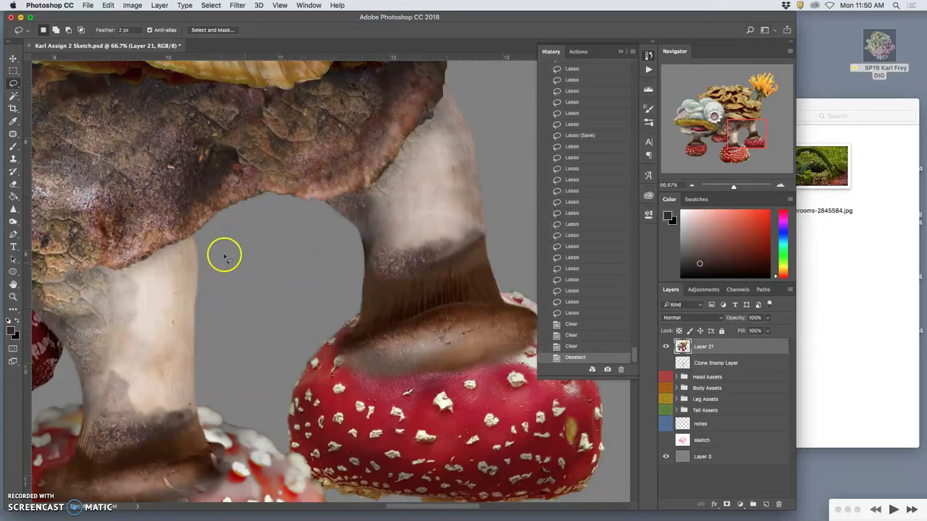
Select the cleaned background with the Magic Wand and fill it with Black at 100% opacity on a new layer above Layer 21.
{"action": "left_click", "coordinate": [13, 96]}
{"action": "left_click", "coordinate": [279, 259]}
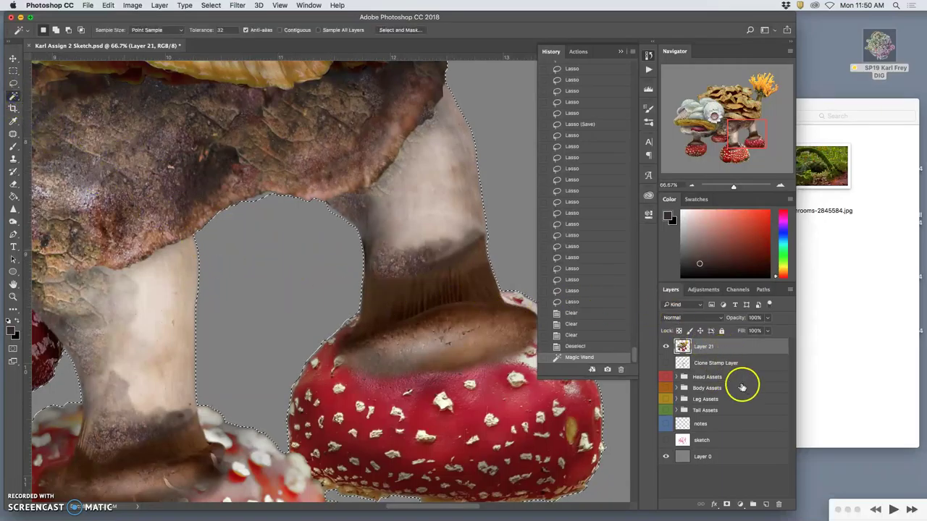
{"action": "left_click", "coordinate": [766, 504]}
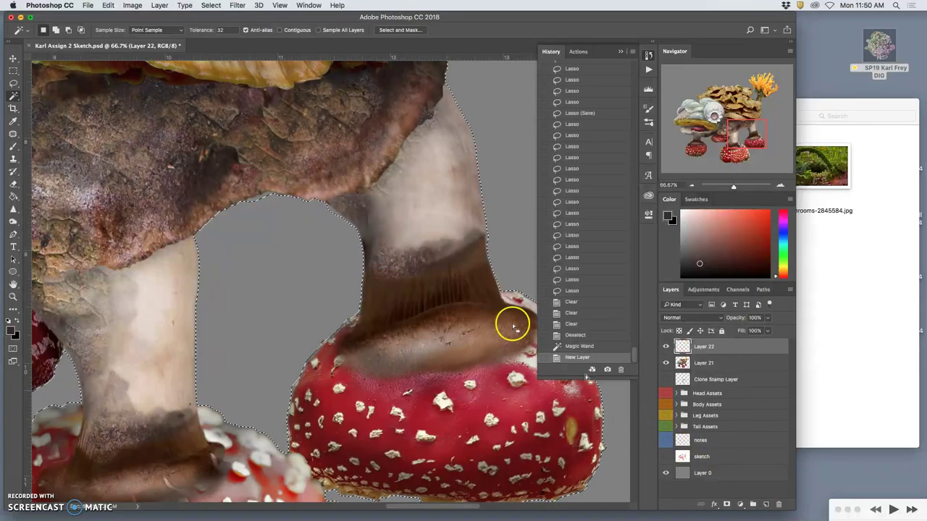
{"action": "left_click", "coordinate": [108, 5]}
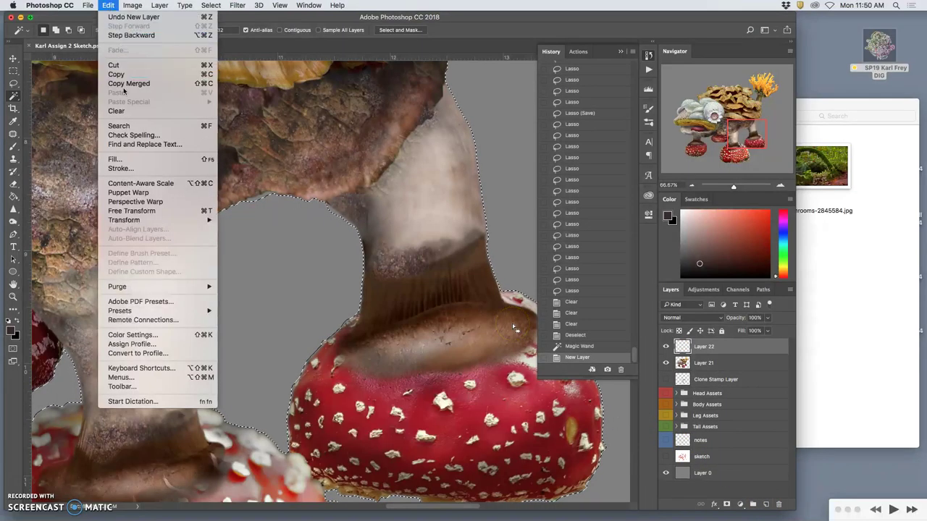
{"action": "left_click", "coordinate": [116, 160]}
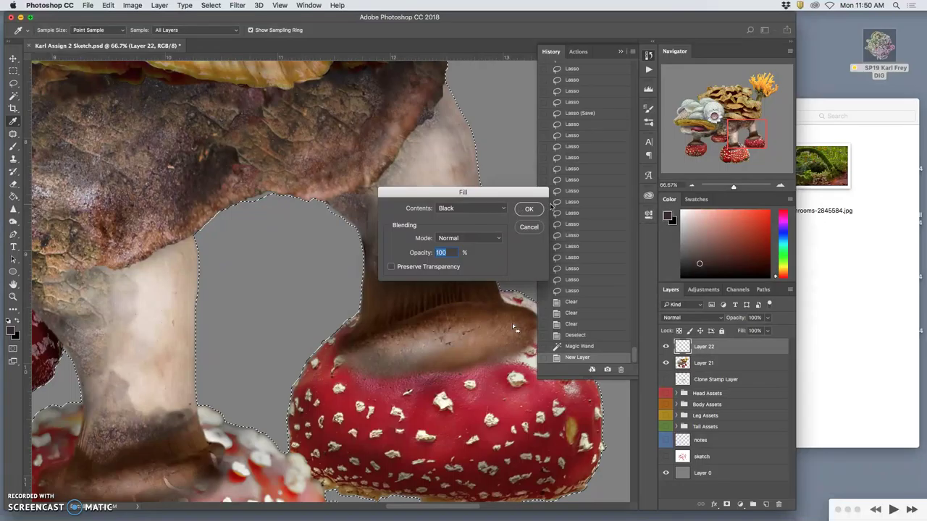
{"action": "left_click", "coordinate": [523, 207]}
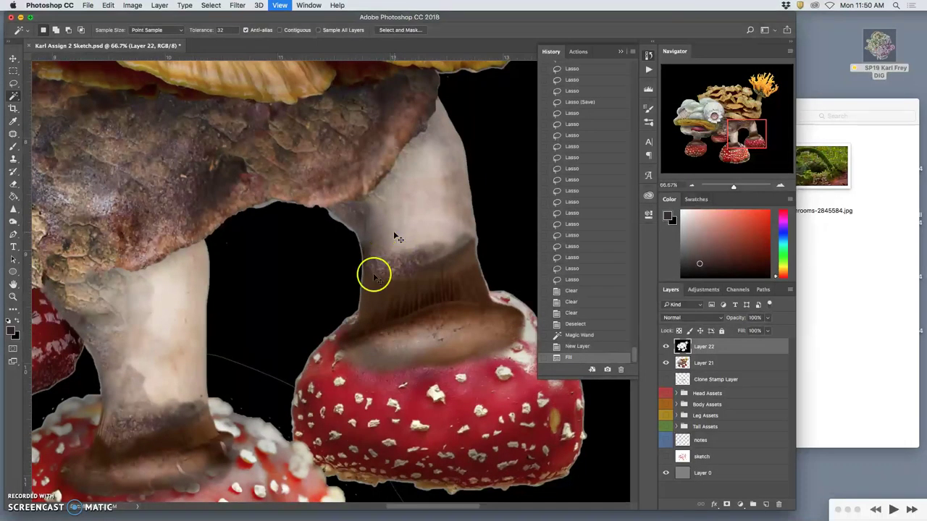
Fit the whole creature in the window and remove the active selection.
{"action": "left_click", "coordinate": [452, 241]}
{"action": "key", "text": "super+0"}
{"action": "left_click", "coordinate": [591, 386]}
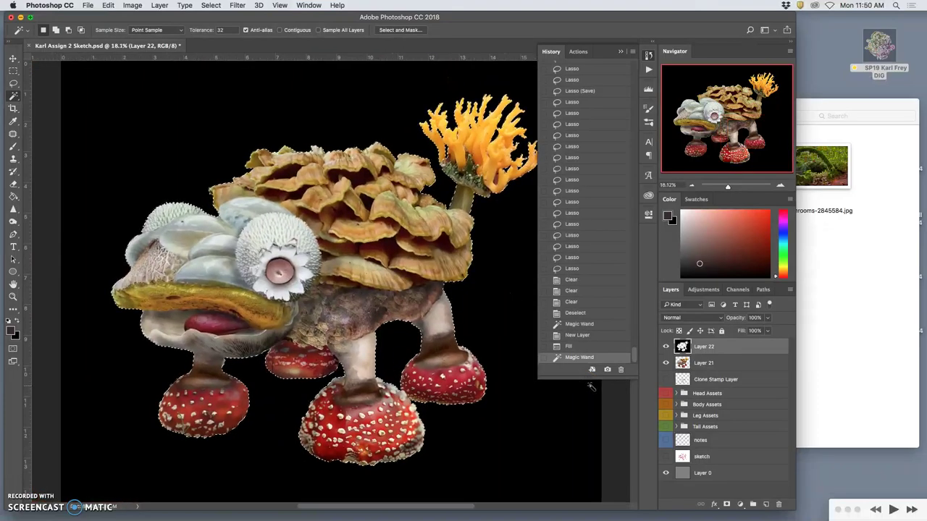
{"action": "key", "text": "super+d"}
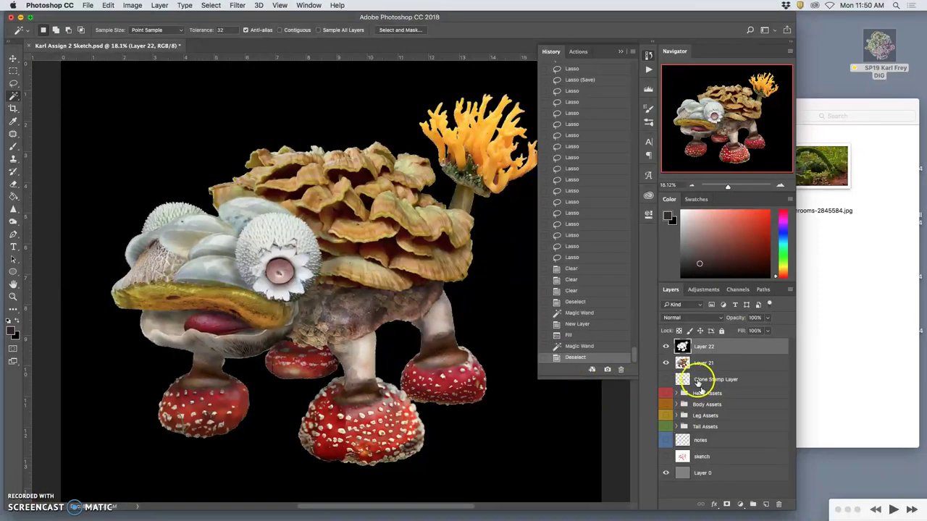
Toggle Layer 22's visibility to compare the creature's edges against grey and black, leave it shown and collapse the history list.
{"action": "left_click", "coordinate": [667, 347]}
{"action": "left_click", "coordinate": [666, 347]}
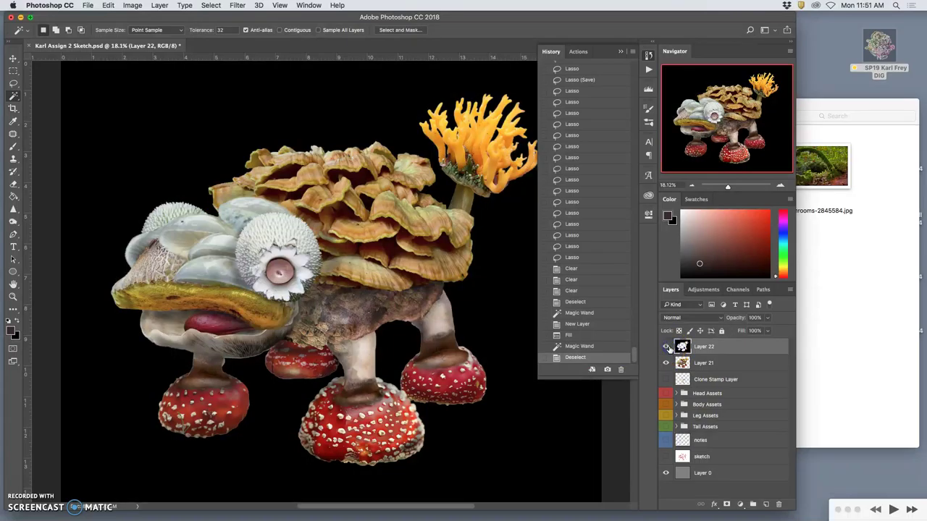
{"action": "left_click", "coordinate": [666, 347]}
{"action": "left_click", "coordinate": [666, 346]}
{"action": "left_click", "coordinate": [666, 346]}
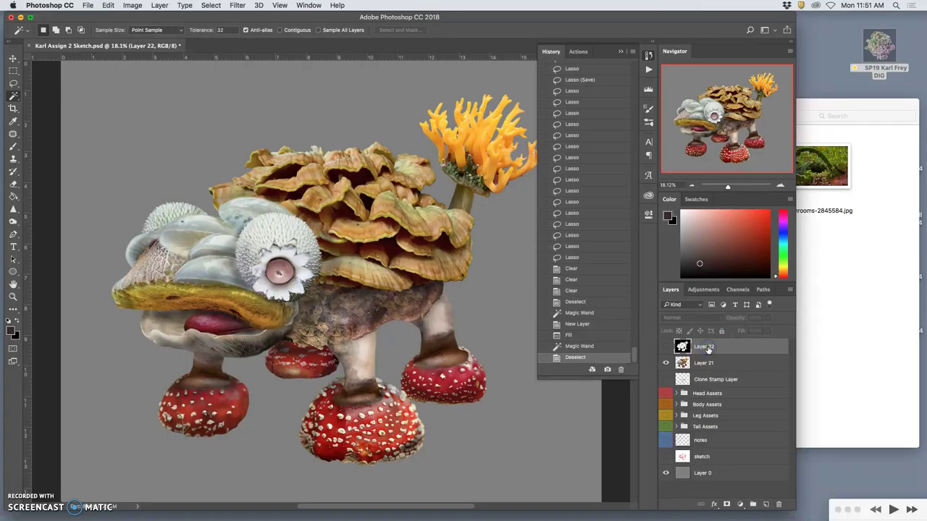
{"action": "left_click", "coordinate": [666, 347]}
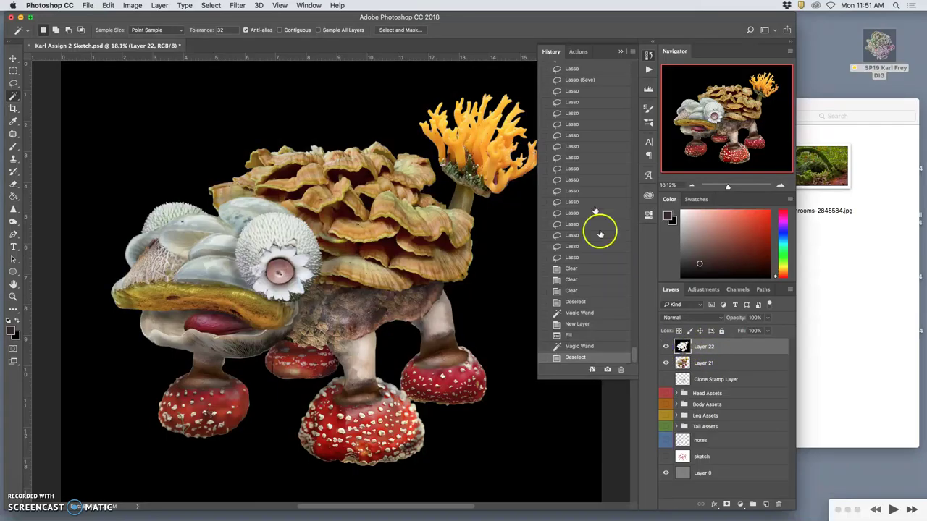
{"action": "left_click", "coordinate": [619, 51]}
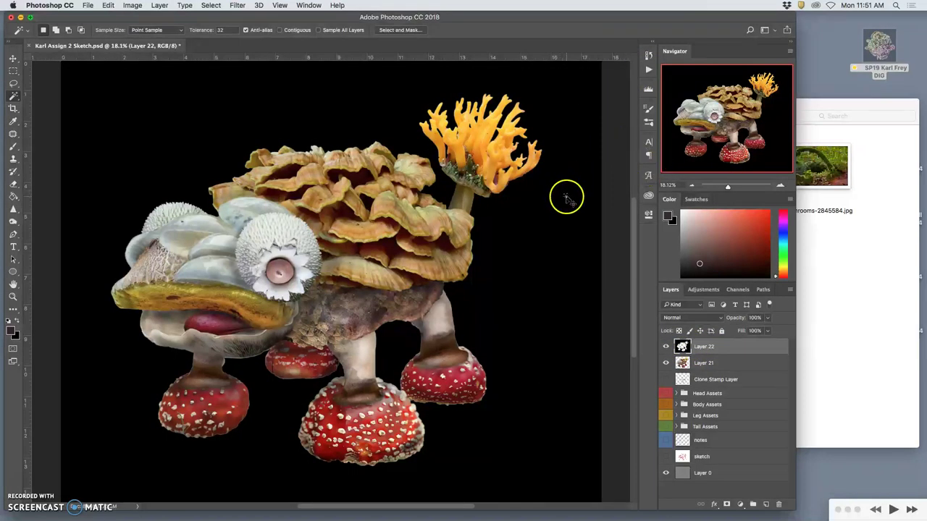
{"action": "key", "text": "super+minus"}
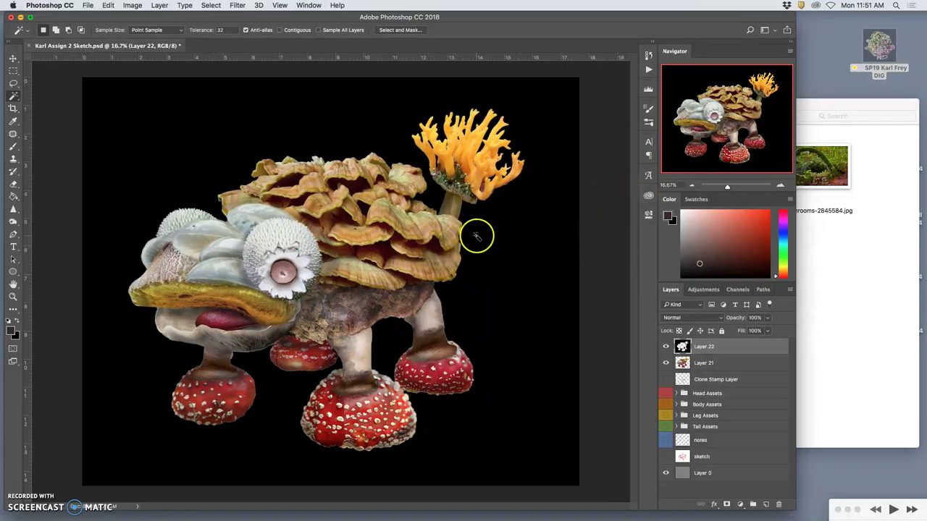
Toggle the visibility of Layer 21 and Layer 22 off and back on to compare the creature with its surrounding background.
{"action": "left_click", "coordinate": [666, 364]}
{"action": "left_click", "coordinate": [665, 364]}
{"action": "left_click", "coordinate": [665, 347]}
{"action": "left_click", "coordinate": [665, 347]}
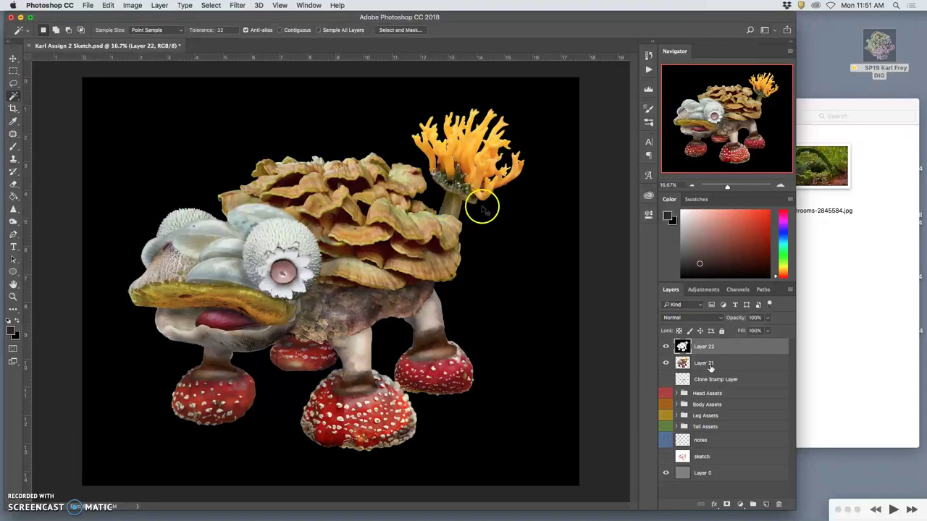
Create a new layer above Layer 22, fill the selected background around the creature with White at 100% opacity, and deselect.
{"action": "key", "text": "super+alt+shift+e"}
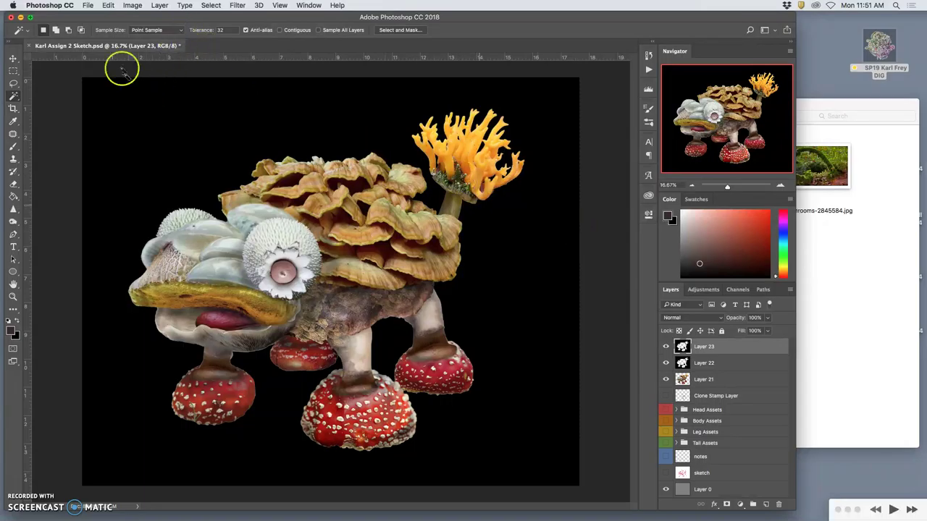
{"action": "left_click", "coordinate": [110, 5]}
{"action": "left_click", "coordinate": [134, 162]}
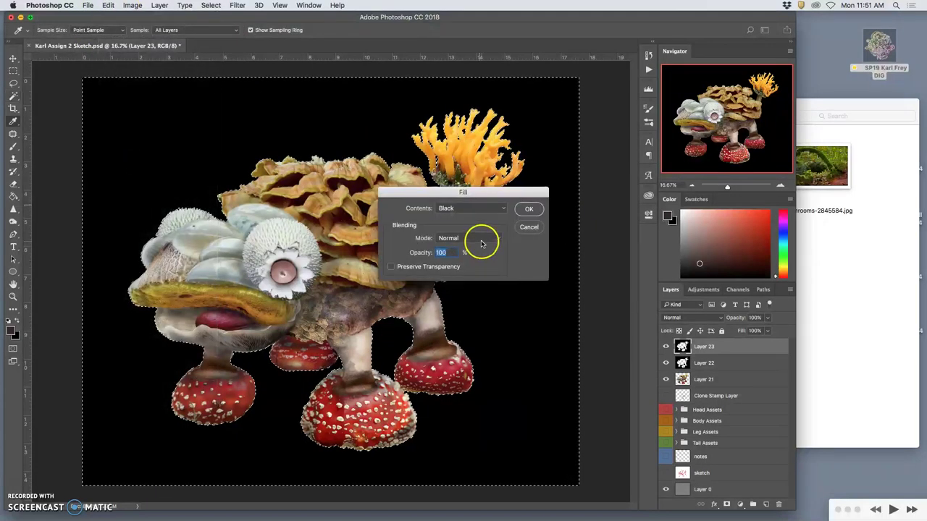
{"action": "left_click", "coordinate": [475, 208]}
{"action": "left_click", "coordinate": [468, 224]}
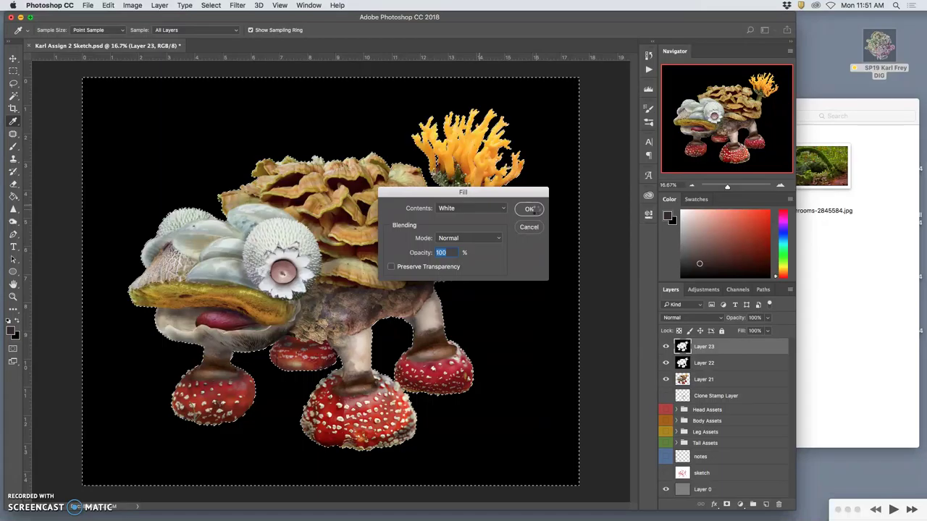
{"action": "left_click", "coordinate": [530, 209]}
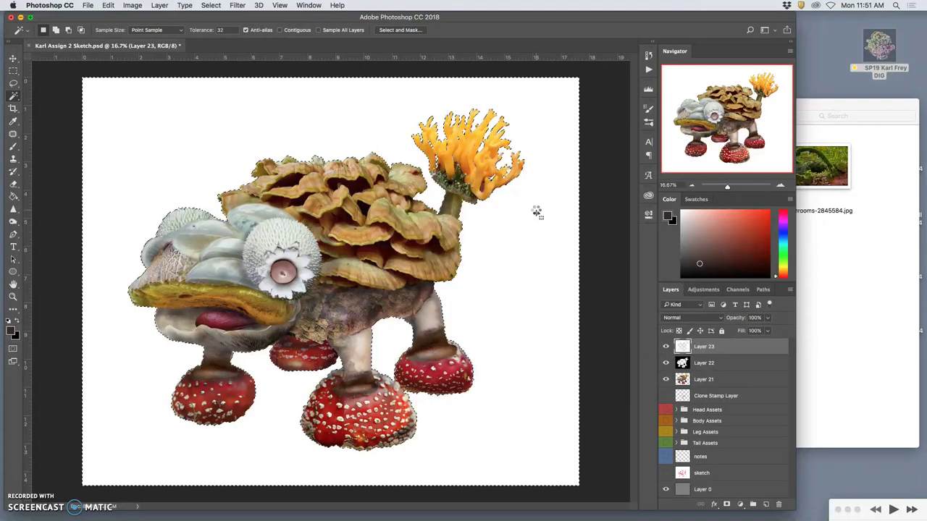
{"action": "key", "text": "w"}
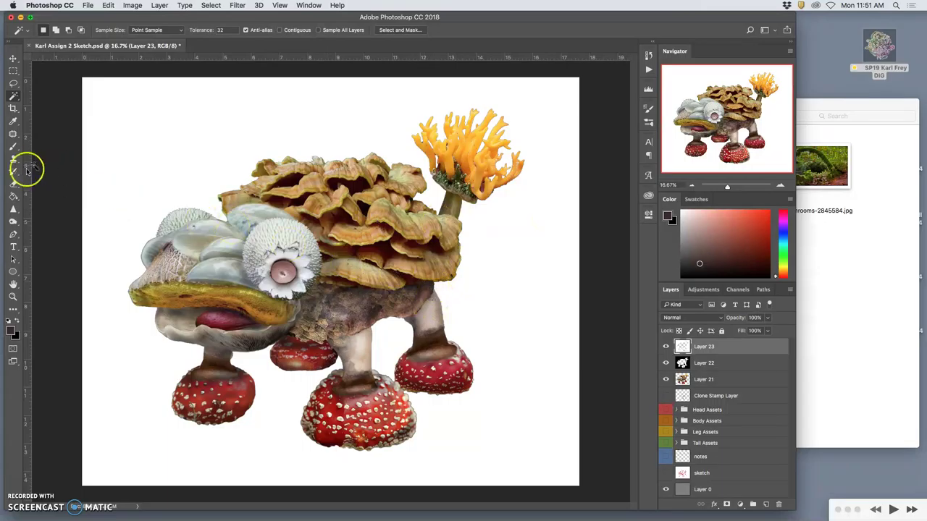
Burn Layer 21's midtones at 4% exposure beside the eye, beneath the shell and around the front leg's top, and hide the white layer.
{"action": "left_click", "coordinate": [12, 219]}
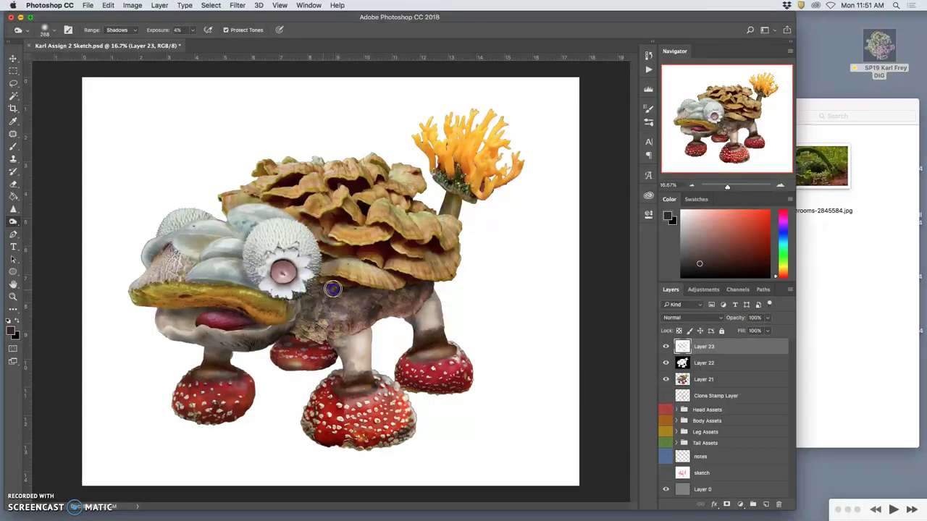
{"action": "left_click", "coordinate": [118, 30]}
{"action": "left_click", "coordinate": [118, 42]}
{"action": "left_click_drag", "start_coordinate": [309, 298], "coordinate": [320, 288]}
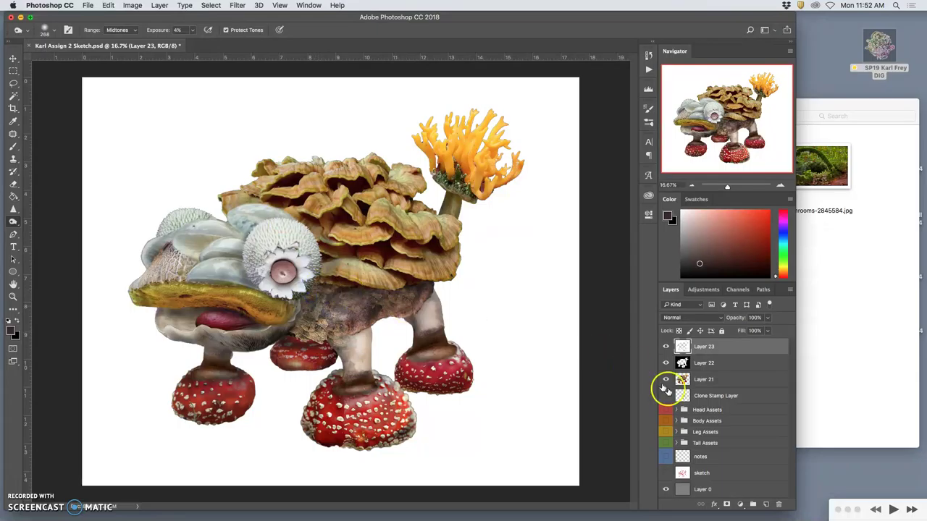
{"action": "left_click", "coordinate": [697, 383]}
{"action": "left_click", "coordinate": [341, 281]}
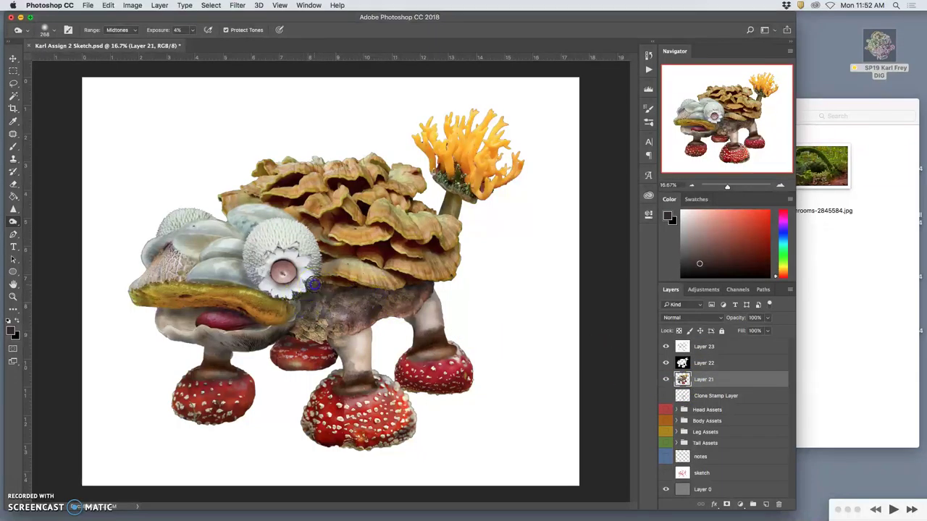
{"action": "left_click_drag", "start_coordinate": [324, 295], "coordinate": [366, 289]}
{"action": "left_click", "coordinate": [665, 347]}
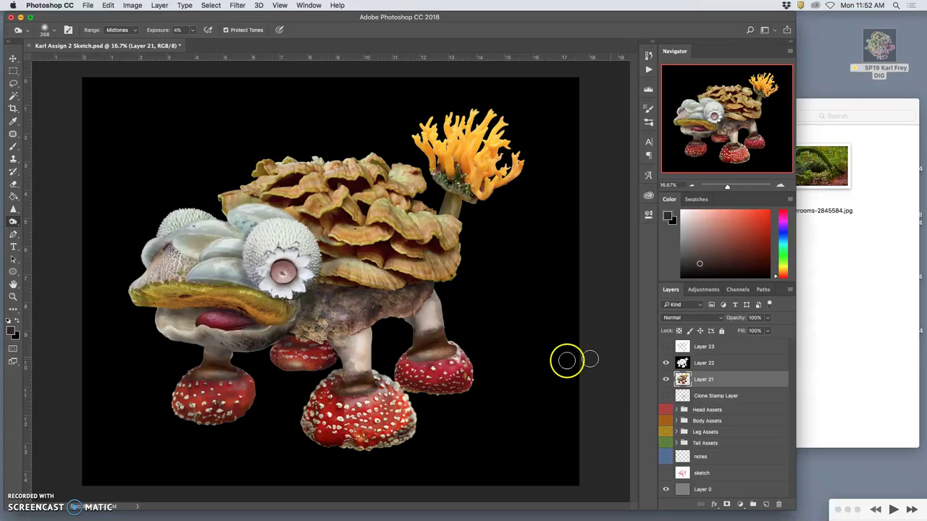
{"action": "left_click_drag", "start_coordinate": [323, 323], "coordinate": [387, 339]}
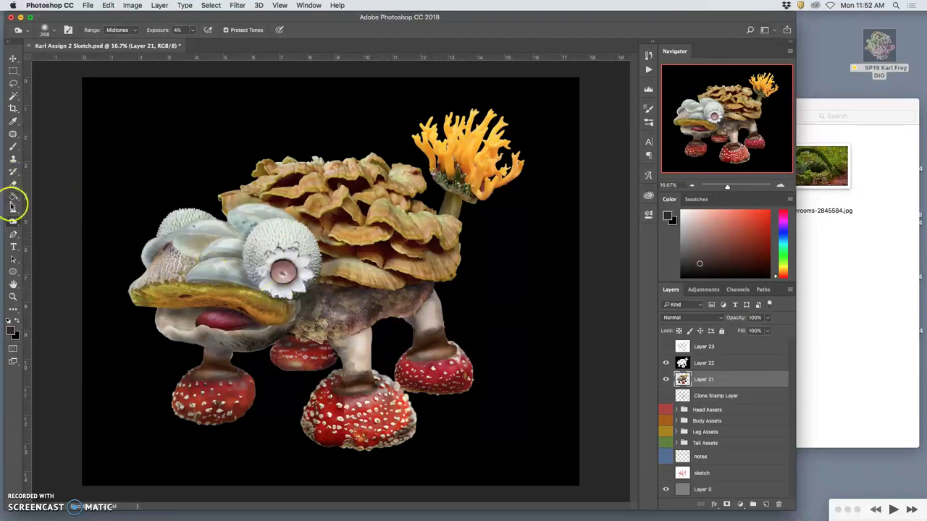
Dodge the ruffled shell's highlights on Layer 21 with range Highlights at 15% exposure, undoing the trial stroke on the orange tail.
{"action": "left_click", "coordinate": [13, 220]}
{"action": "left_click", "coordinate": [45, 231]}
{"action": "mouse_move", "coordinate": [507, 155]}
{"action": "left_mouse_down"}
{"action": "mouse_move", "coordinate": [464, 139]}
{"action": "mouse_move", "coordinate": [461, 126]}
{"action": "mouse_move", "coordinate": [472, 124]}
{"action": "mouse_move", "coordinate": [482, 157]}
{"action": "mouse_move", "coordinate": [472, 150]}
{"action": "left_mouse_up"}
{"action": "left_click", "coordinate": [119, 29]}
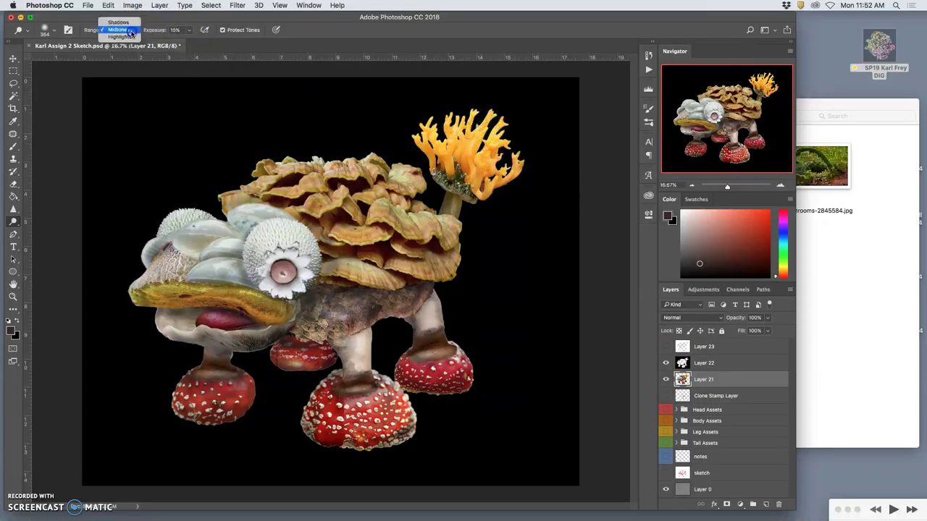
{"action": "left_click", "coordinate": [119, 39]}
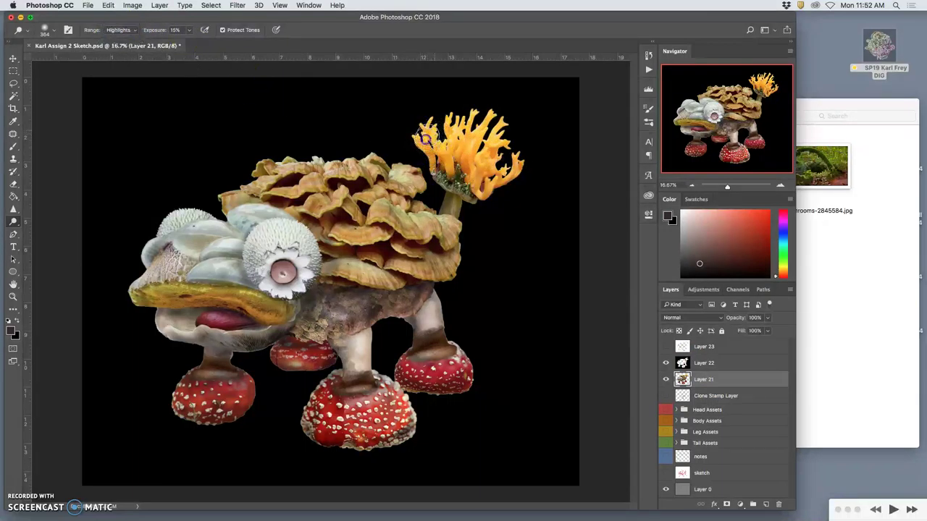
{"action": "left_click_drag", "start_coordinate": [429, 153], "coordinate": [476, 134]}
{"action": "key", "text": "super+z"}
{"action": "mouse_move", "coordinate": [353, 191]}
{"action": "left_mouse_down"}
{"action": "mouse_move", "coordinate": [302, 187]}
{"action": "mouse_move", "coordinate": [303, 173]}
{"action": "mouse_move", "coordinate": [368, 167]}
{"action": "mouse_move", "coordinate": [286, 194]}
{"action": "mouse_move", "coordinate": [372, 178]}
{"action": "mouse_move", "coordinate": [348, 197]}
{"action": "mouse_move", "coordinate": [364, 206]}
{"action": "mouse_move", "coordinate": [367, 223]}
{"action": "mouse_move", "coordinate": [400, 216]}
{"action": "mouse_move", "coordinate": [449, 233]}
{"action": "left_mouse_up"}
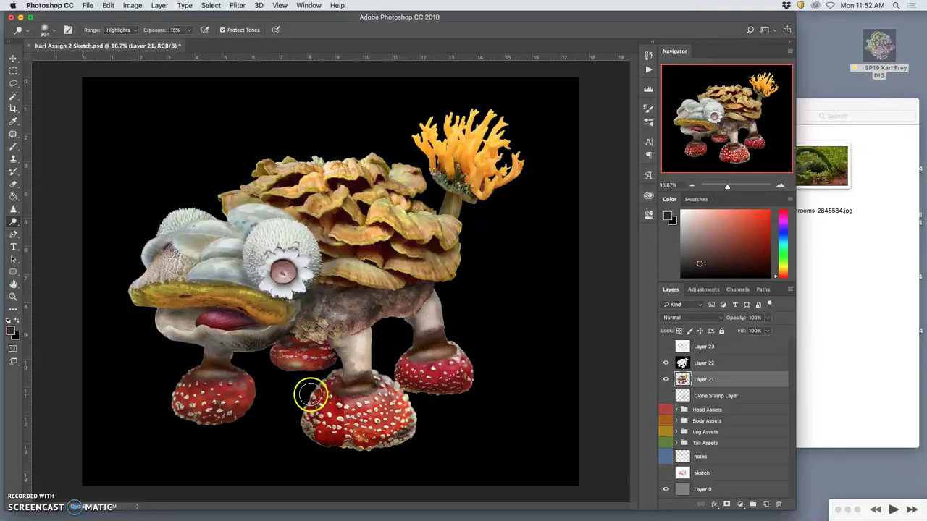
Brighten the head and more of the shell's ruffled edges with the Dodge tool, undoing an unwanted stroke.
{"action": "mouse_move", "coordinate": [228, 236]}
{"action": "left_mouse_down"}
{"action": "mouse_move", "coordinate": [176, 279]}
{"action": "mouse_move", "coordinate": [231, 293]}
{"action": "mouse_move", "coordinate": [244, 282]}
{"action": "mouse_move", "coordinate": [230, 281]}
{"action": "mouse_move", "coordinate": [193, 328]}
{"action": "mouse_move", "coordinate": [211, 299]}
{"action": "mouse_move", "coordinate": [158, 290]}
{"action": "mouse_move", "coordinate": [222, 300]}
{"action": "mouse_move", "coordinate": [306, 331]}
{"action": "left_mouse_up"}
{"action": "key", "text": "super+z"}
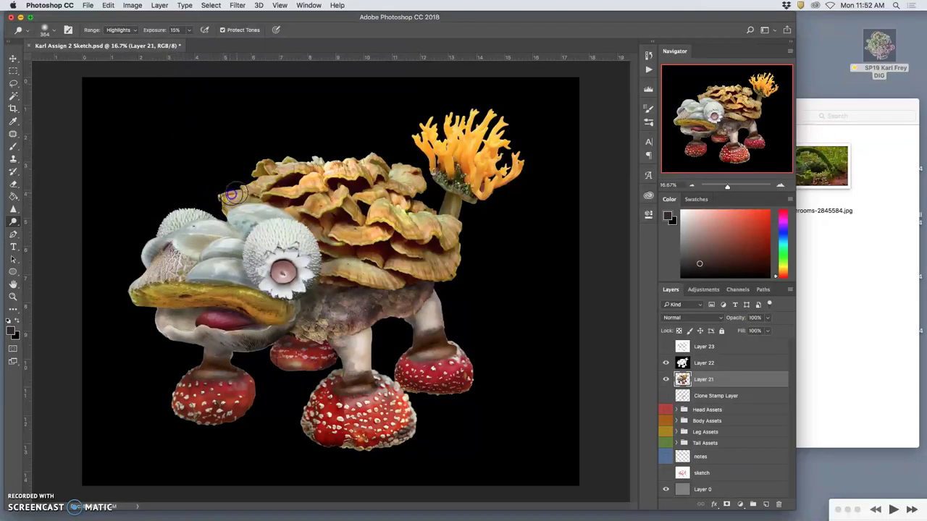
{"action": "mouse_move", "coordinate": [369, 275]}
{"action": "left_mouse_down"}
{"action": "mouse_move", "coordinate": [442, 237]}
{"action": "mouse_move", "coordinate": [312, 200]}
{"action": "mouse_move", "coordinate": [308, 187]}
{"action": "mouse_move", "coordinate": [278, 194]}
{"action": "mouse_move", "coordinate": [255, 183]}
{"action": "left_mouse_up"}
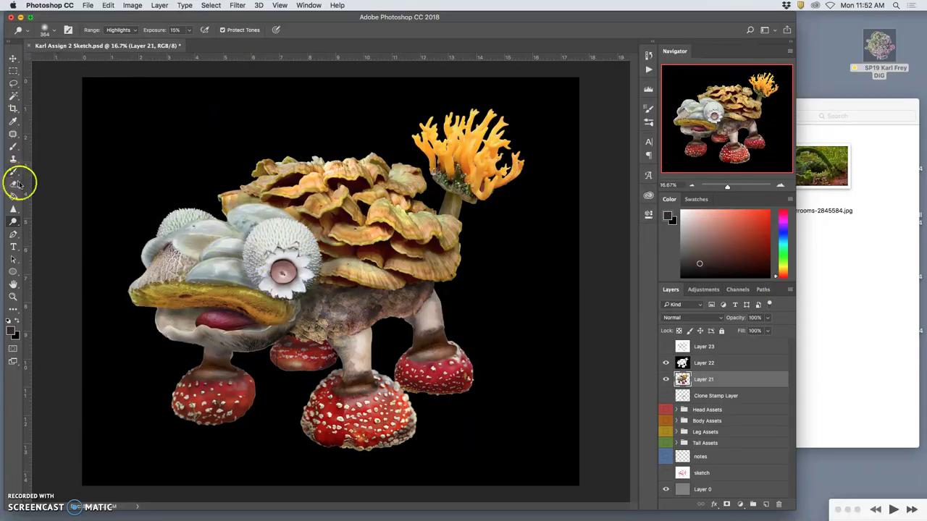
Darken the stems of the two front legs with the Burn tool set to Midtones at 4% exposure.
{"action": "left_click_drag", "start_coordinate": [13, 221], "coordinate": [39, 228]}
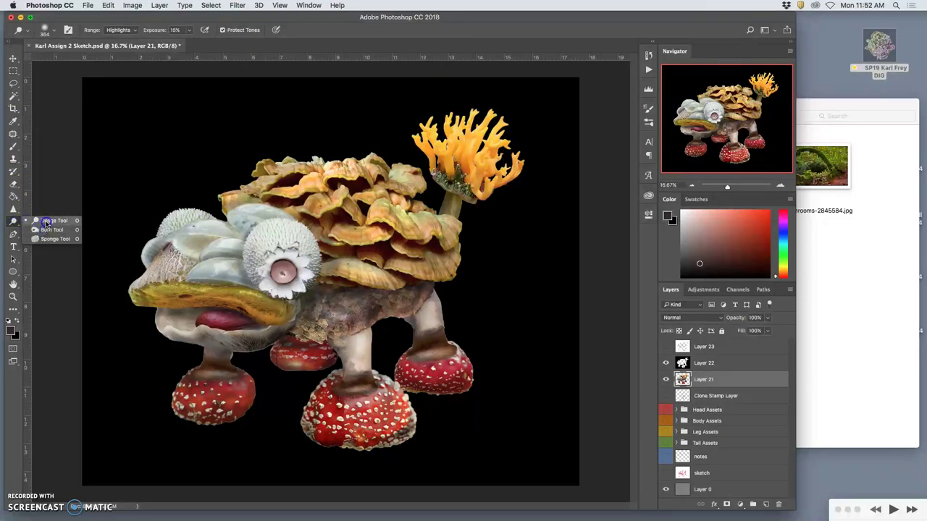
{"action": "left_click_drag", "start_coordinate": [46, 221], "coordinate": [46, 222]}
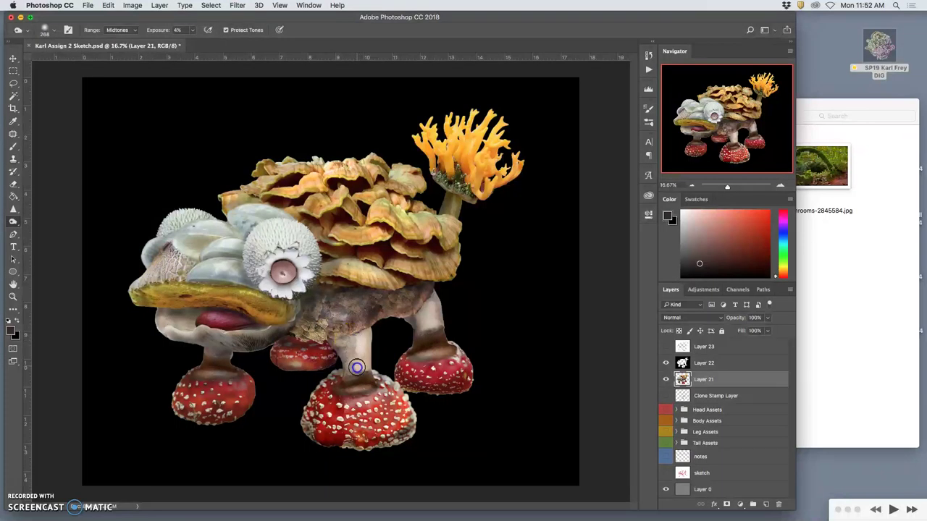
{"action": "mouse_move", "coordinate": [347, 344]}
{"action": "left_mouse_down"}
{"action": "mouse_move", "coordinate": [349, 402]}
{"action": "mouse_move", "coordinate": [392, 416]}
{"action": "mouse_move", "coordinate": [440, 349]}
{"action": "mouse_move", "coordinate": [424, 312]}
{"action": "mouse_move", "coordinate": [429, 298]}
{"action": "mouse_move", "coordinate": [417, 353]}
{"action": "mouse_move", "coordinate": [328, 400]}
{"action": "mouse_move", "coordinate": [245, 373]}
{"action": "mouse_move", "coordinate": [217, 353]}
{"action": "mouse_move", "coordinate": [262, 382]}
{"action": "mouse_move", "coordinate": [262, 393]}
{"action": "mouse_move", "coordinate": [209, 356]}
{"action": "left_mouse_up"}
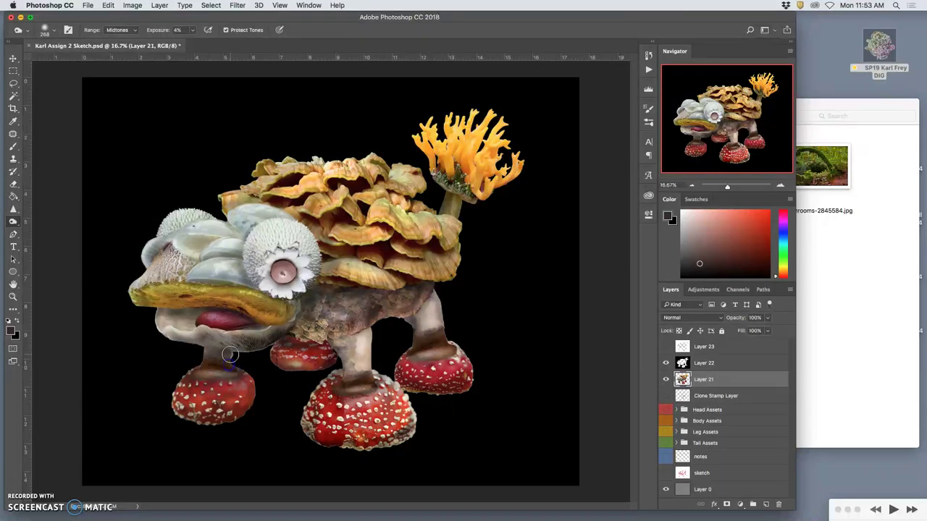
Hide Layer 22 and the grey Layer 0 so only Layer 21 shows over transparency, and save the document.
{"action": "left_click", "coordinate": [663, 369]}
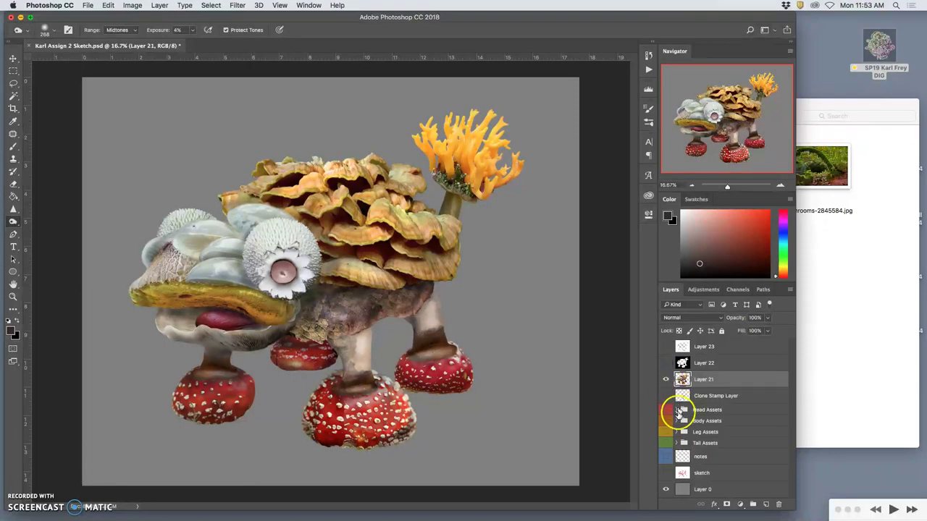
{"action": "left_click", "coordinate": [777, 379]}
{"action": "left_click", "coordinate": [664, 489]}
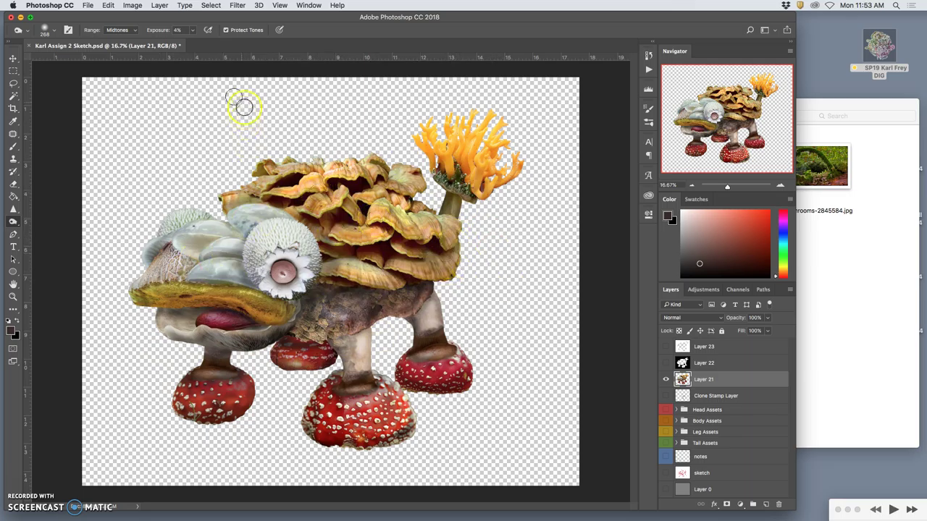
{"action": "key", "text": "super+s"}
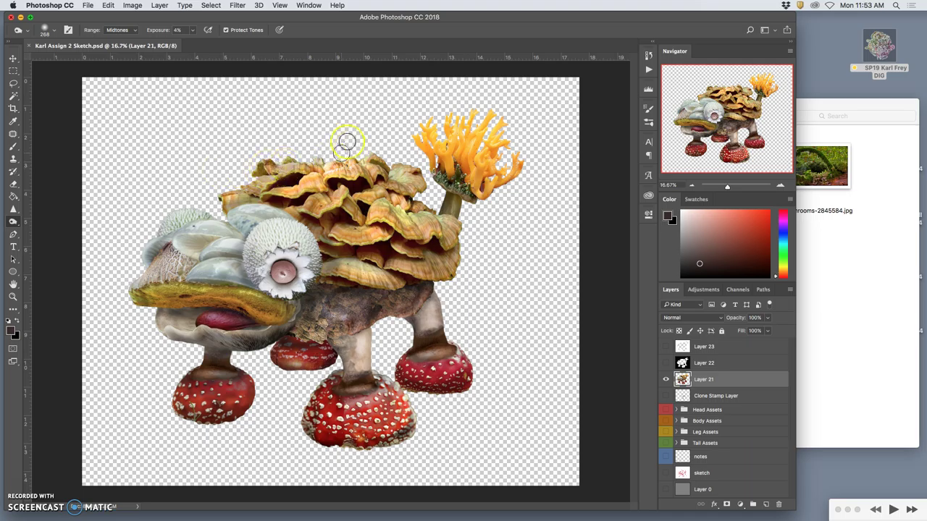
Save a PNG copy to the Desktop at large file size, replacing "Sketch" with "Creature Composite" in the file name.
{"action": "left_click", "coordinate": [88, 5]}
{"action": "left_click", "coordinate": [369, 196]}
{"action": "key", "text": "super+shift+s"}
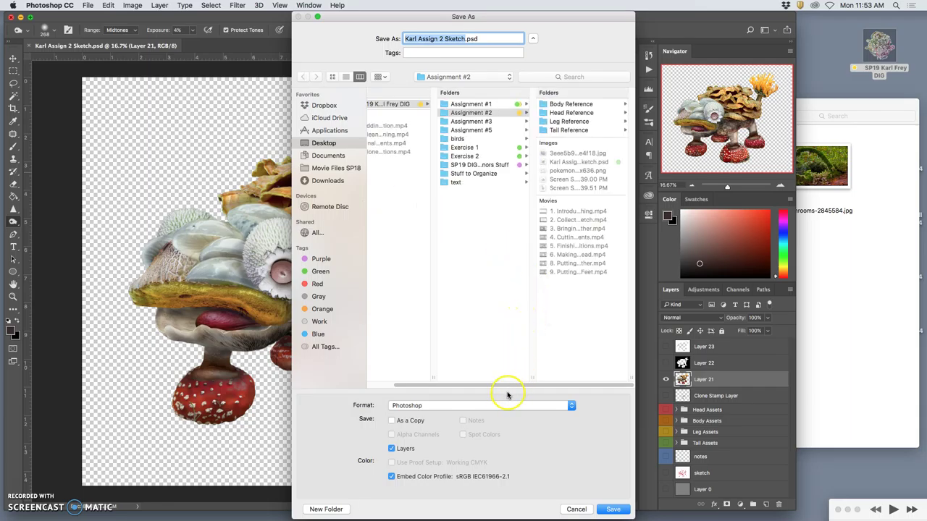
{"action": "key", "text": "super+d"}
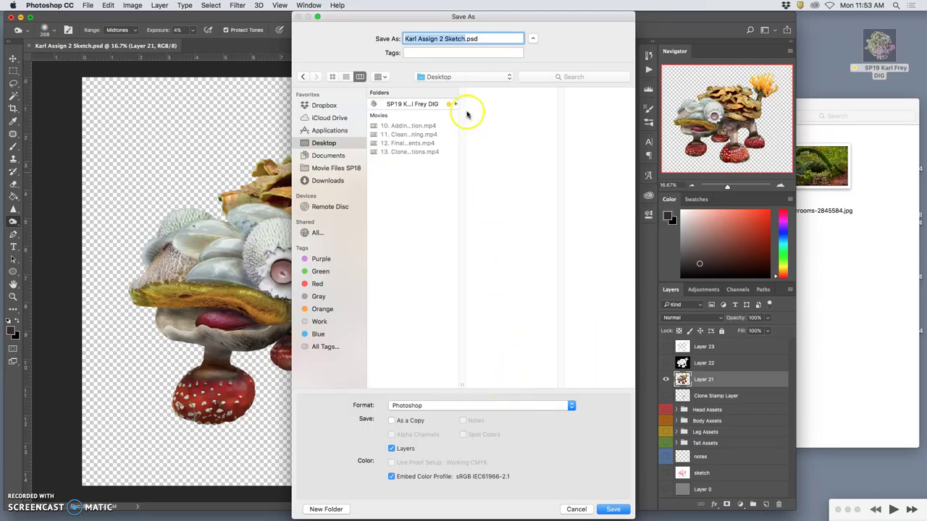
{"action": "left_click", "coordinate": [480, 407]}
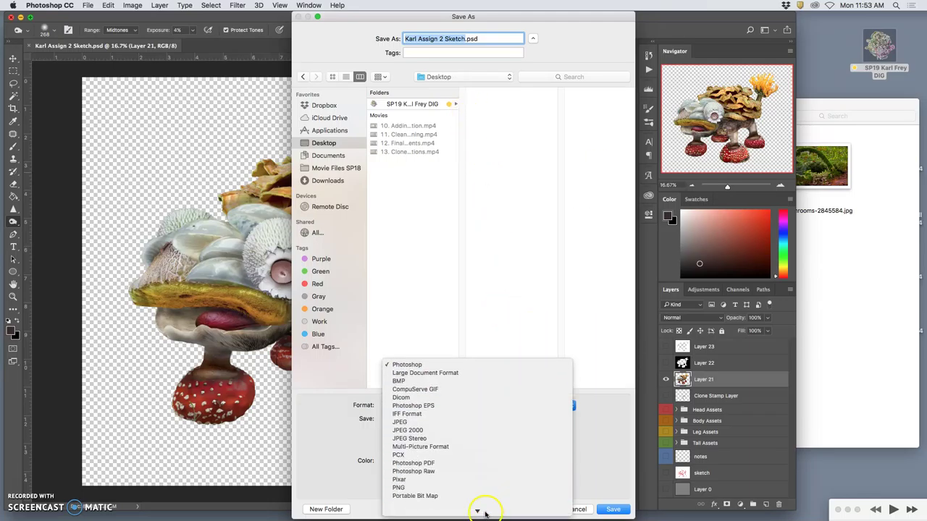
{"action": "left_click", "coordinate": [474, 461]}
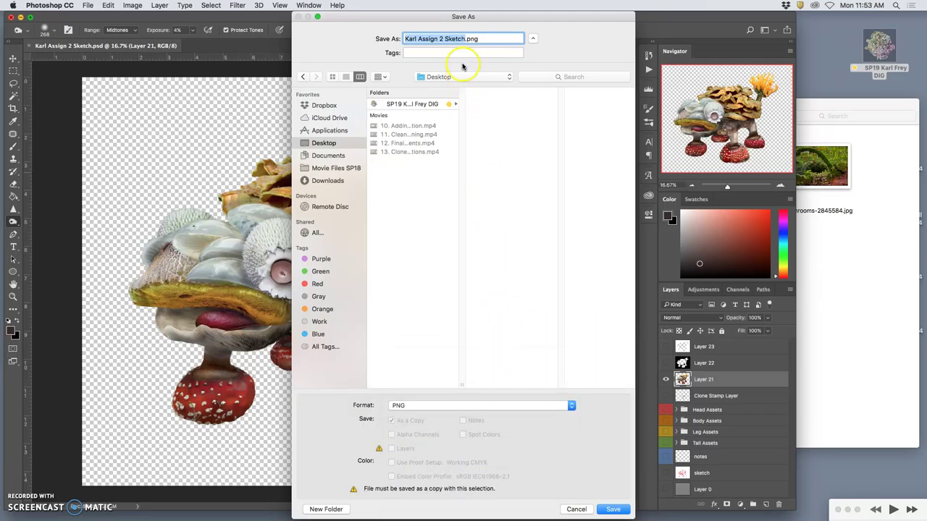
{"action": "left_click", "coordinate": [462, 39]}
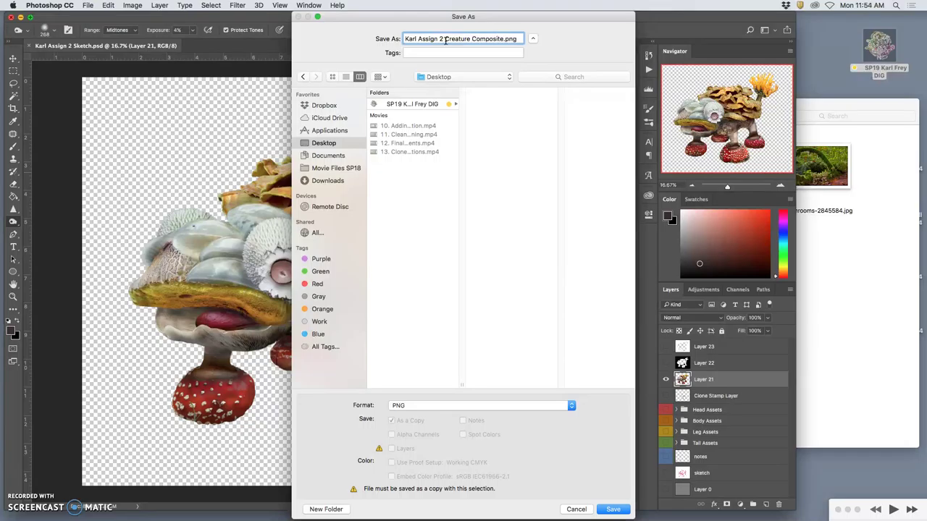
{"action": "left_click", "coordinate": [620, 507]}
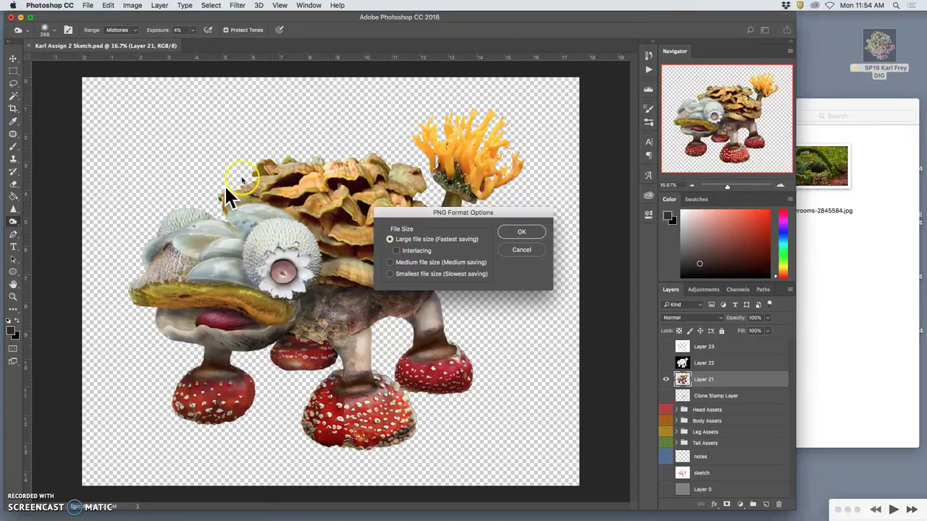
{"action": "left_click", "coordinate": [522, 233]}
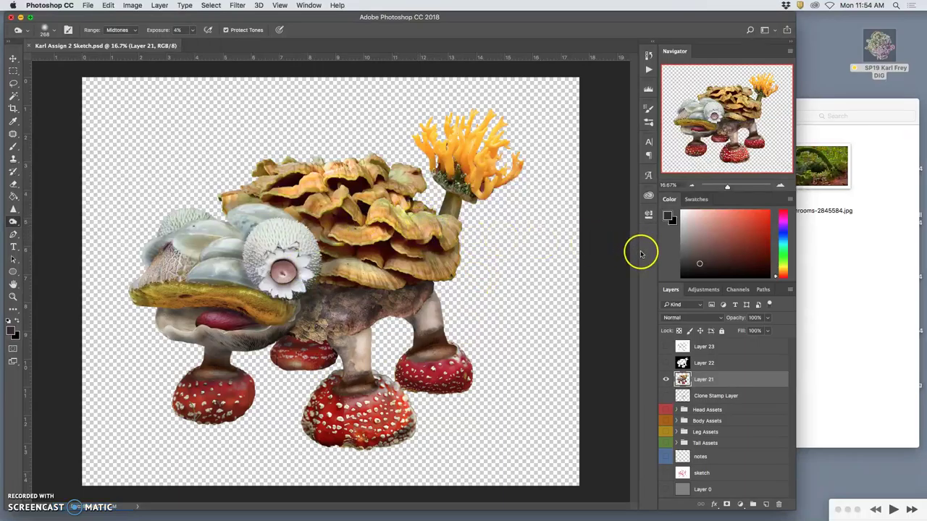
Reveal the desktop and open the exported Creature Composite PNG in Preview.
{"action": "key", "text": "F11"}
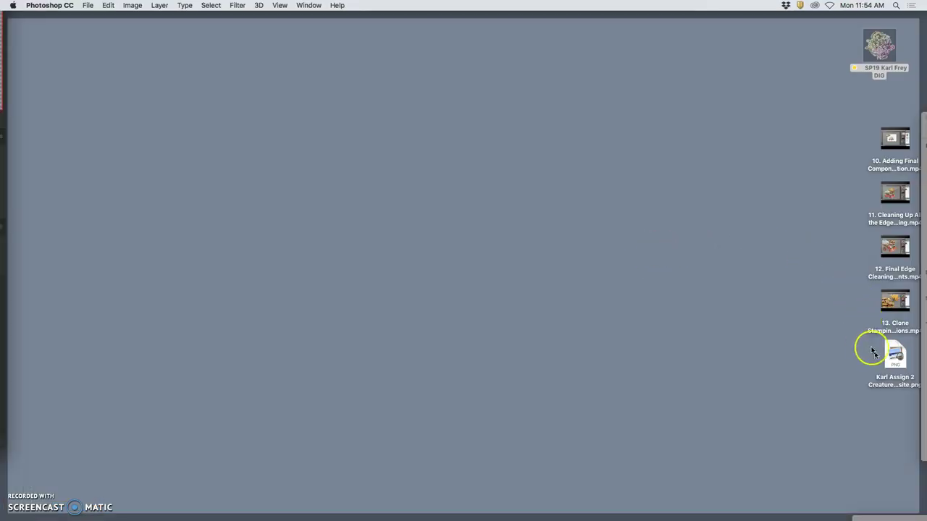
{"action": "left_click_drag", "start_coordinate": [888, 353], "coordinate": [746, 129]}
{"action": "left_click", "coordinate": [788, 155]}
{"action": "left_click", "coordinate": [753, 130]}
{"action": "double_click", "coordinate": [753, 130]}
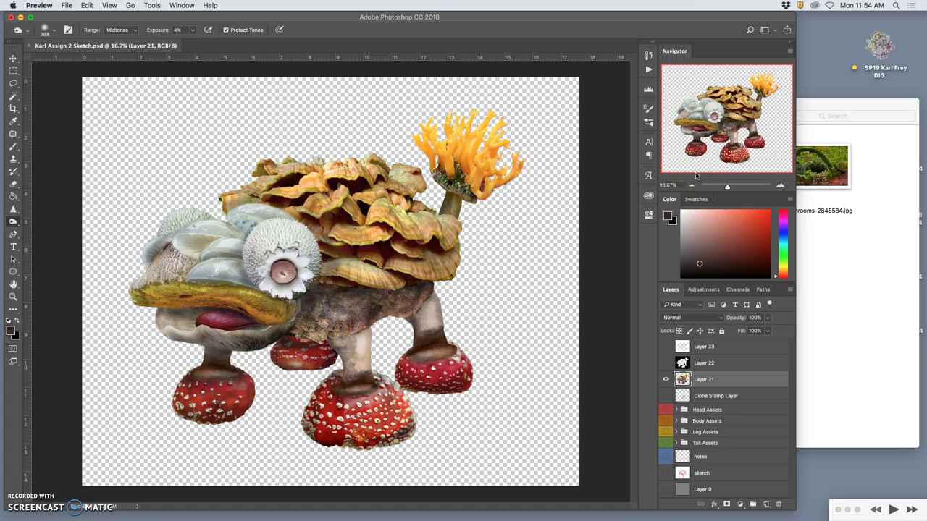
{"action": "key", "text": "F11"}
{"action": "key", "text": "F11"}
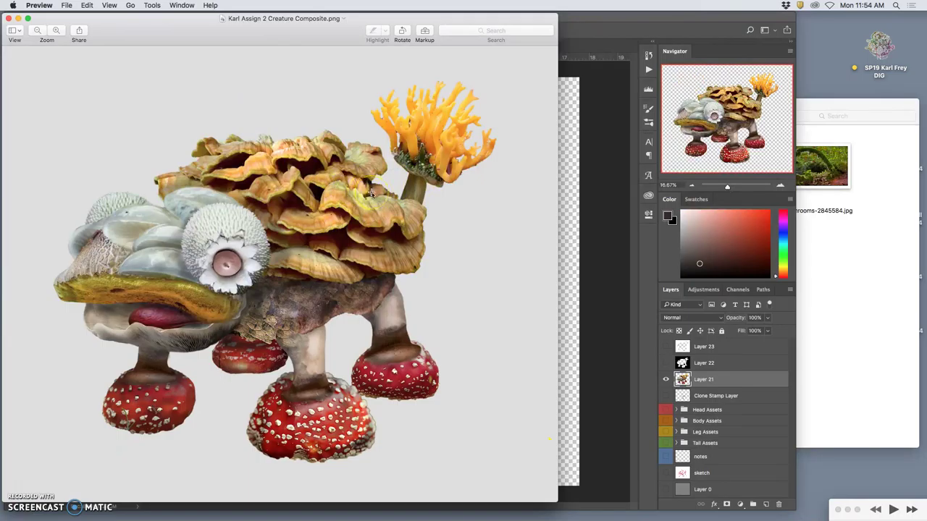
Examine the exported creature close up in Preview, checking the shell, front foot and head edges.
{"action": "scroll", "coordinate": [371, 194], "scroll_direction": "up", "scroll_amount": 5}
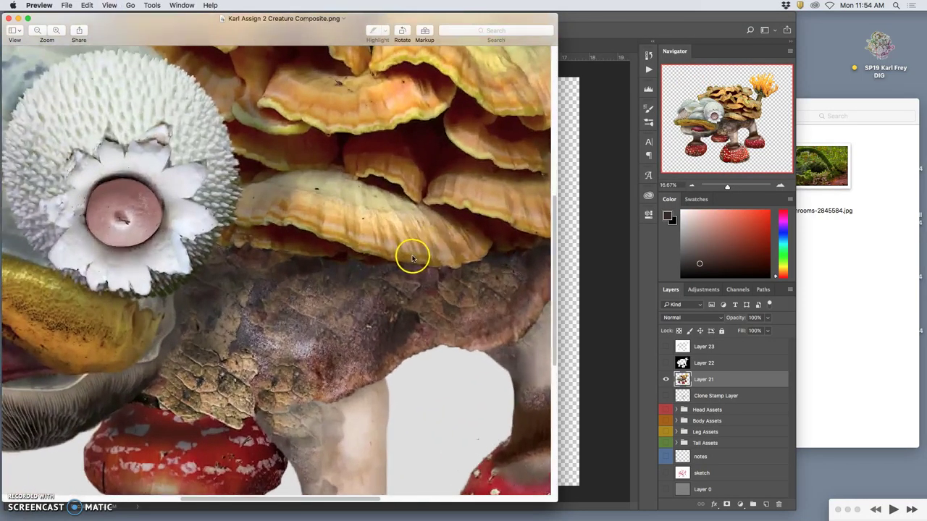
{"action": "scroll", "coordinate": [412, 258], "scroll_direction": "down", "scroll_amount": 10}
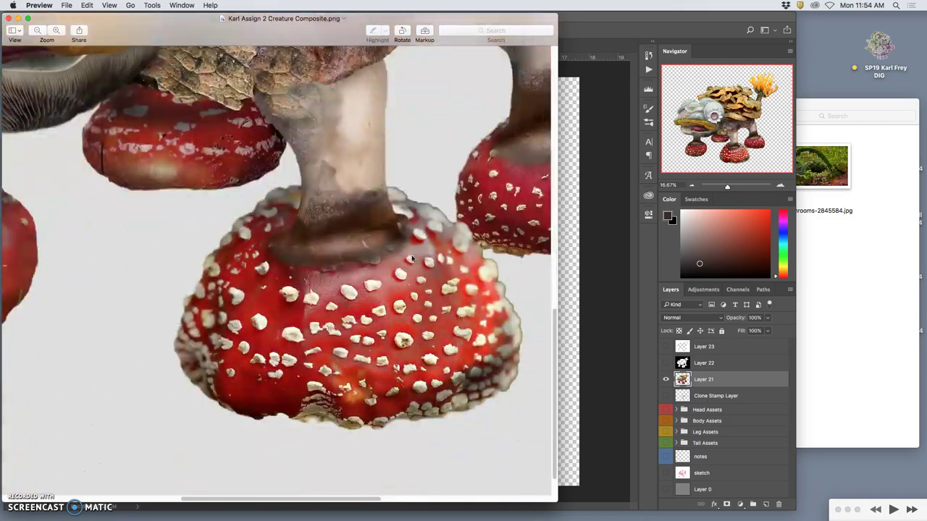
{"action": "scroll", "coordinate": [408, 258], "scroll_direction": "up", "scroll_amount": 10}
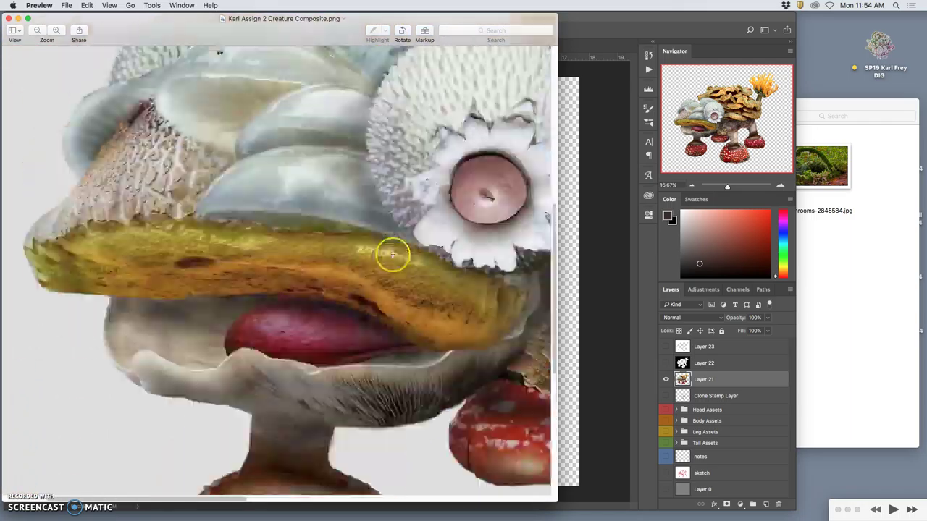
Examine the creature's shell and orange coral tail up close, view the whole image, and close the Preview window.
{"action": "scroll", "coordinate": [391, 254], "scroll_direction": "up", "scroll_amount": 8}
{"action": "scroll", "coordinate": [392, 254], "scroll_direction": "right", "scroll_amount": 12}
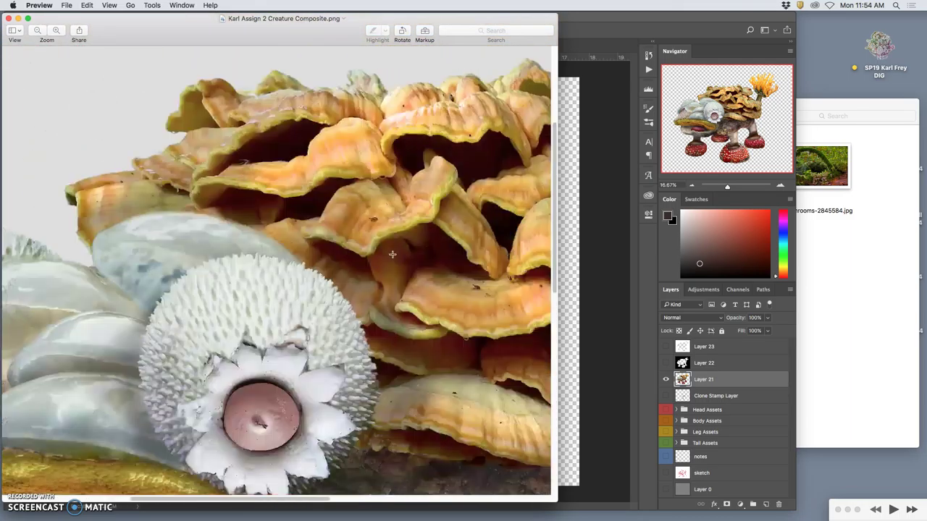
{"action": "scroll", "coordinate": [392, 255], "scroll_direction": "right", "scroll_amount": 12}
{"action": "scroll", "coordinate": [392, 254], "scroll_direction": "up", "scroll_amount": 5}
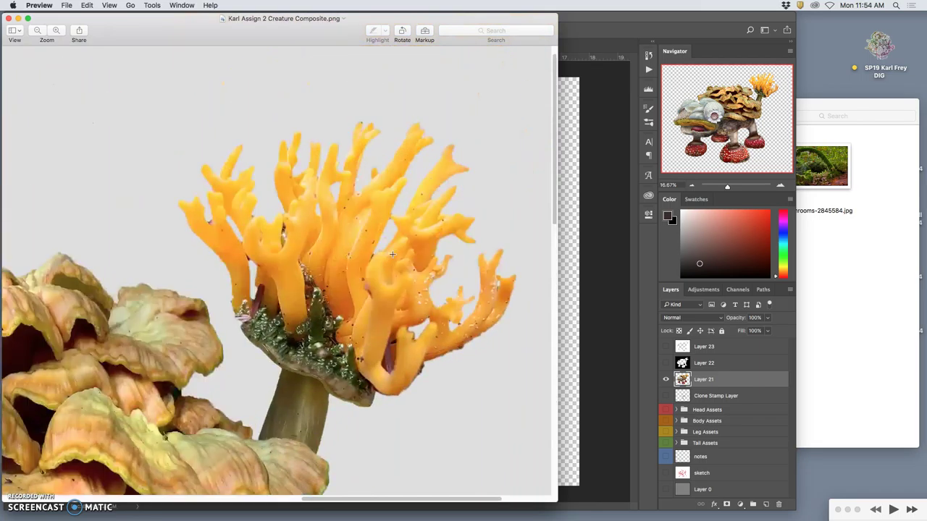
{"action": "key", "text": "super+minus"}
{"action": "key", "text": "super+minus"}
{"action": "key", "text": "super+minus"}
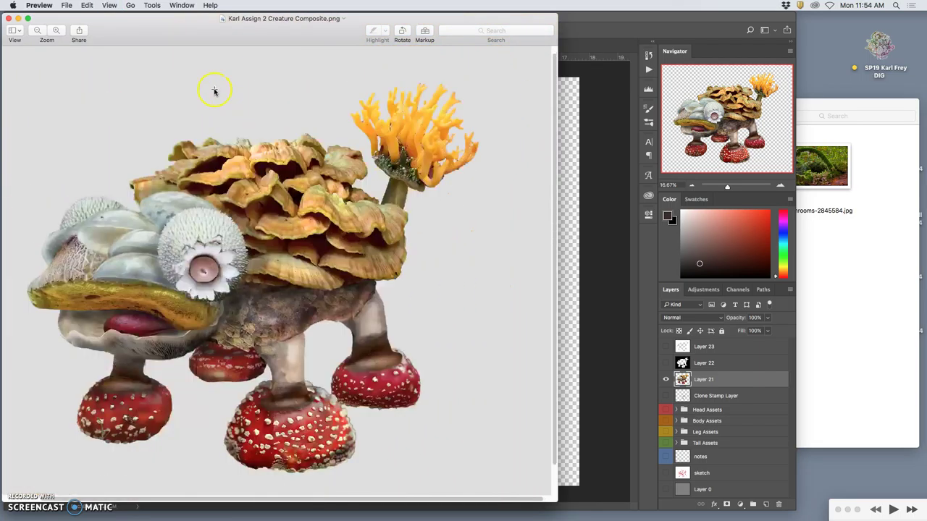
{"action": "key", "text": "super+minus"}
{"action": "left_click", "coordinate": [9, 18]}
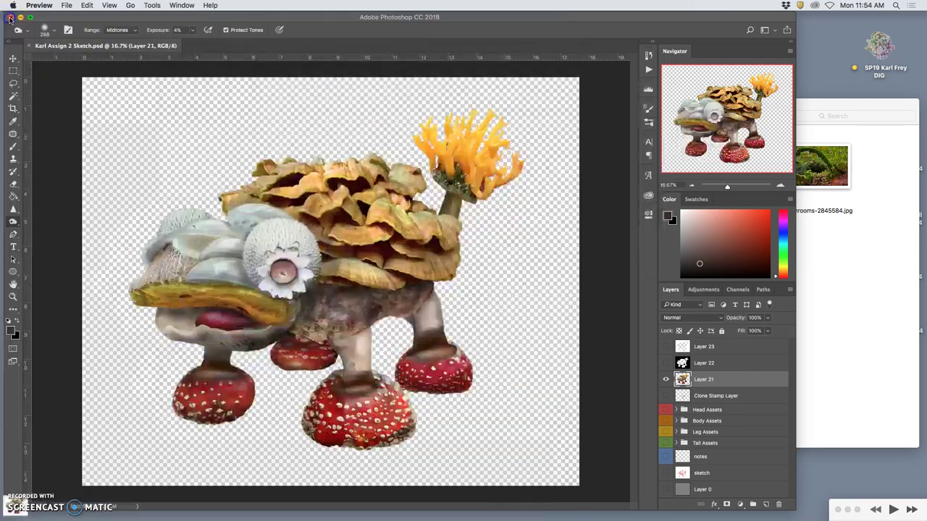
Return to Photoshop, hide Layer 21 and show the sketch layer.
{"action": "left_click", "coordinate": [532, 305]}
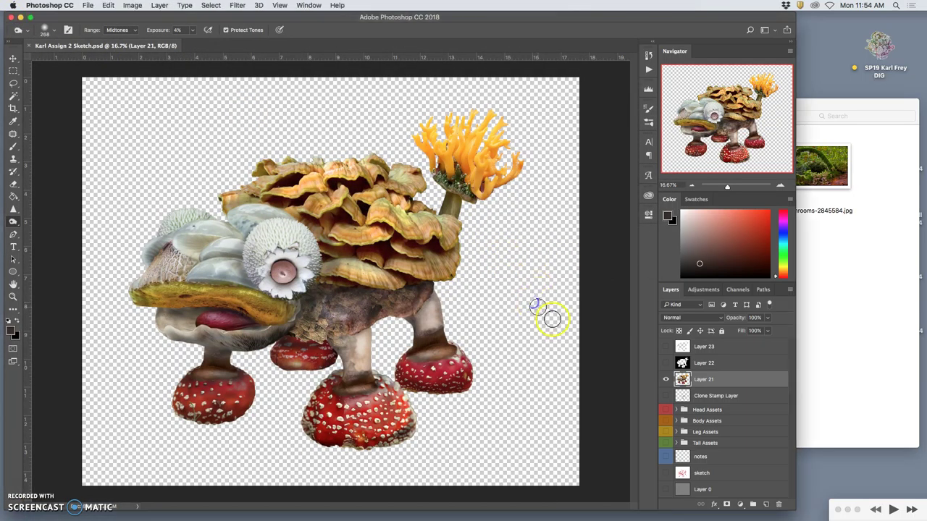
{"action": "left_click", "coordinate": [665, 378]}
{"action": "left_click", "coordinate": [665, 472]}
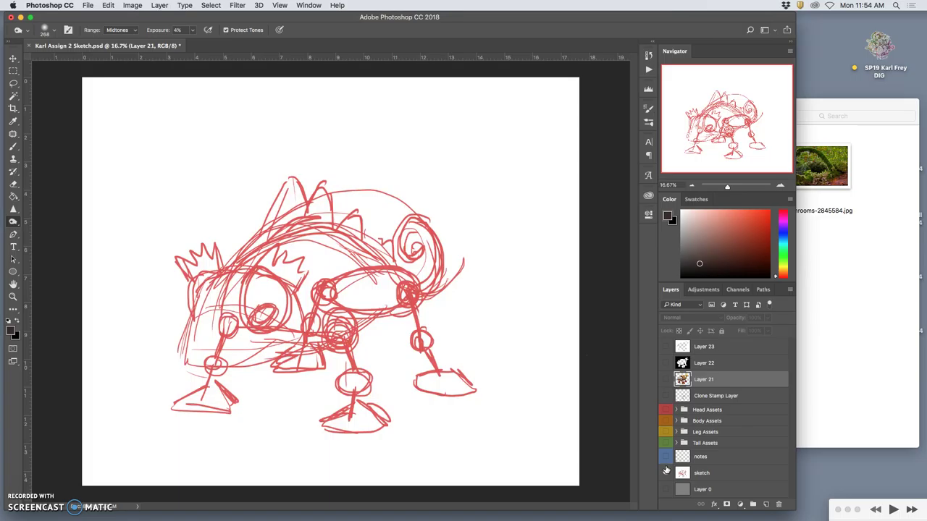
Place the 12.39.00 PM screenshot of the grey armored creature from the Assignment #2 folder in the canvas's upper-left corner.
{"action": "left_click", "coordinate": [869, 311]}
{"action": "left_click", "coordinate": [798, 317]}
{"action": "left_click", "coordinate": [508, 116]}
{"action": "left_click", "coordinate": [484, 118]}
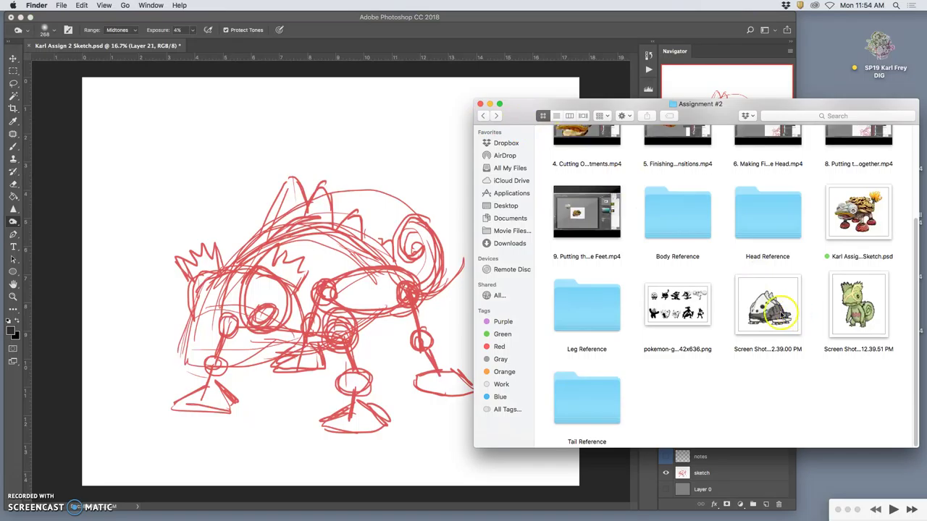
{"action": "left_click_drag", "start_coordinate": [766, 304], "coordinate": [182, 133]}
{"action": "left_click_drag", "start_coordinate": [345, 269], "coordinate": [161, 124]}
{"action": "double_click", "coordinate": [161, 123]}
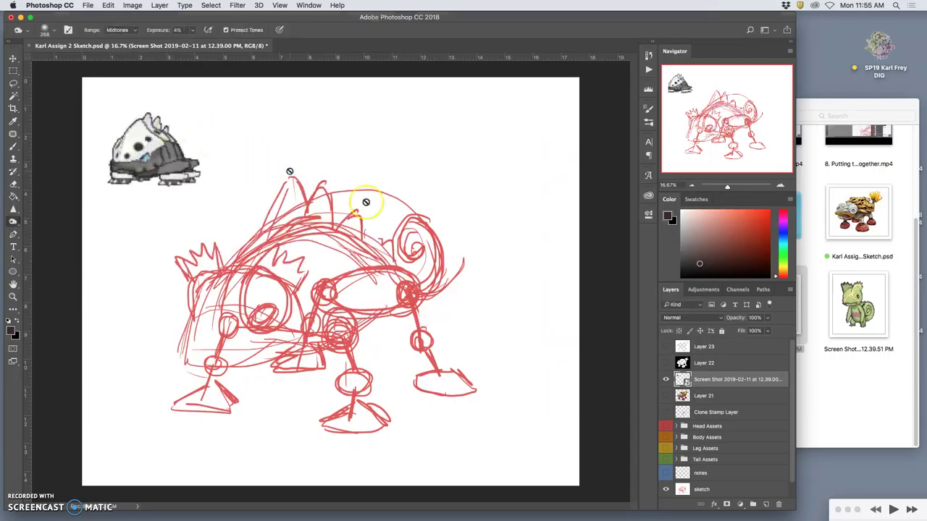
Place the 12.39.51 PM screenshot of the green creature in the canvas's upper-right corner.
{"action": "left_click_drag", "start_coordinate": [889, 332], "coordinate": [543, 175]}
{"action": "left_click_drag", "start_coordinate": [354, 278], "coordinate": [533, 144]}
{"action": "key", "text": "Return"}
{"action": "key", "text": "o"}
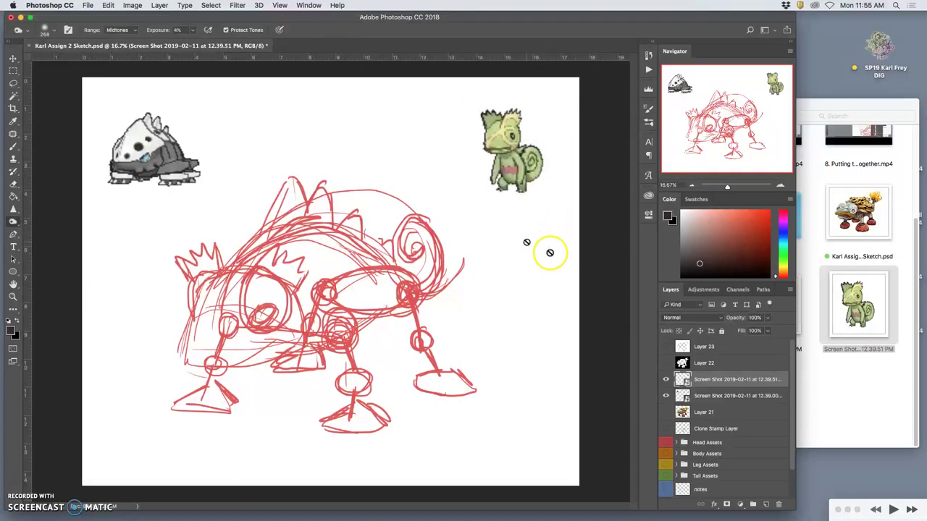
Save the sketch with its references to the Desktop as a JPEG at quality 12 (Maximum), Baseline ("Standard").
{"action": "left_click", "coordinate": [88, 5]}
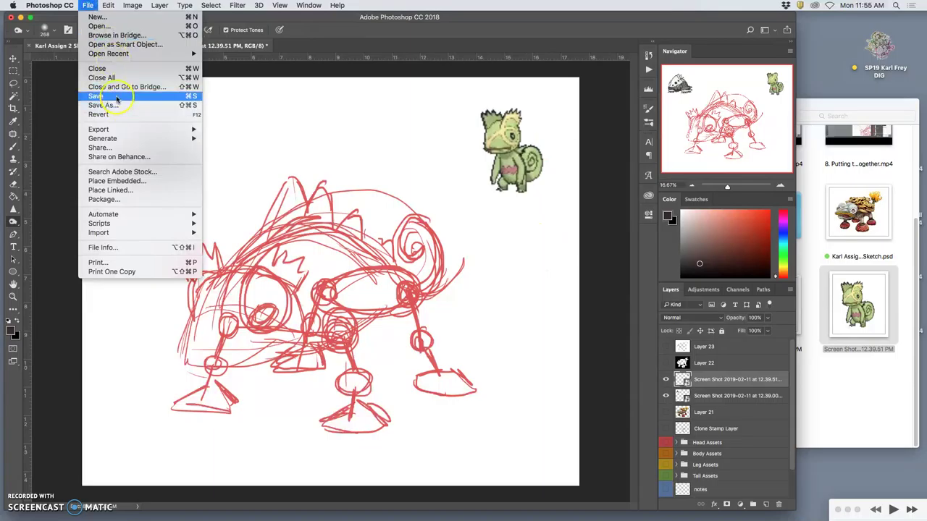
{"action": "left_click", "coordinate": [458, 207]}
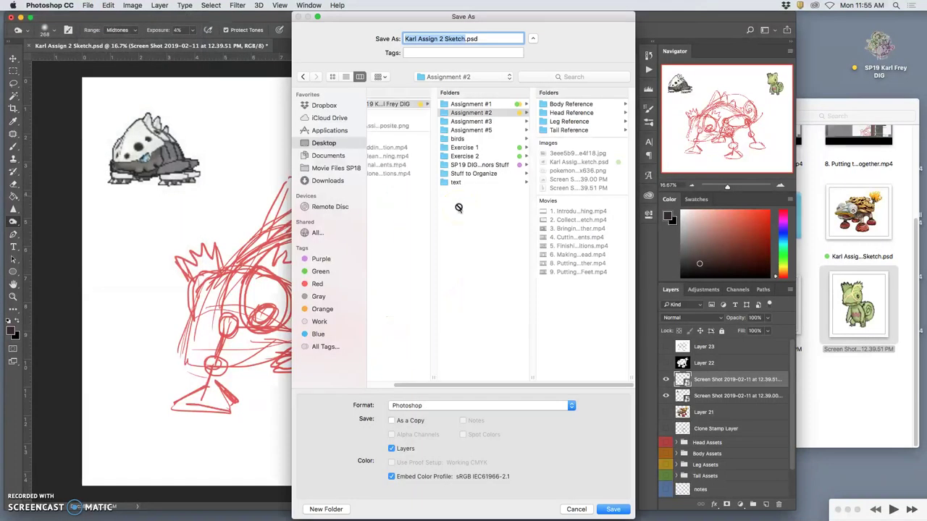
{"action": "left_click", "coordinate": [452, 352]}
{"action": "left_click", "coordinate": [464, 409]}
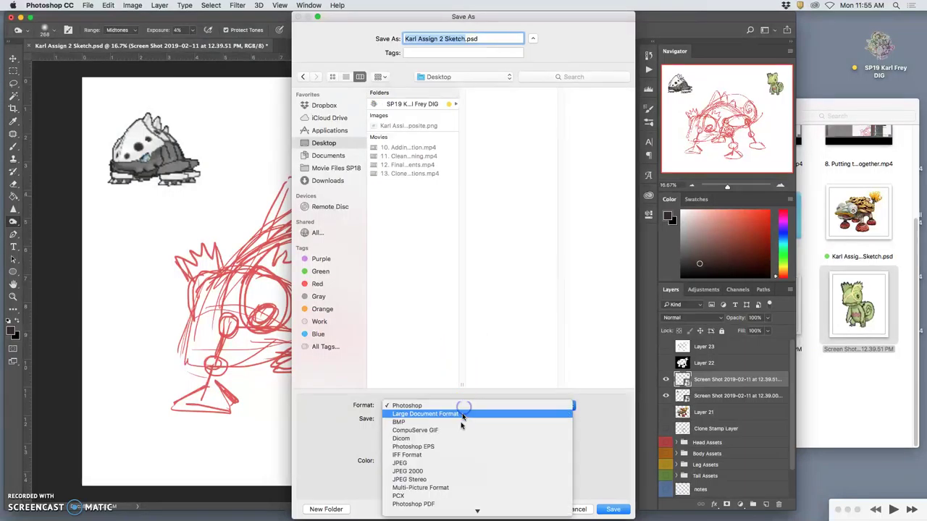
{"action": "left_click", "coordinate": [460, 470]}
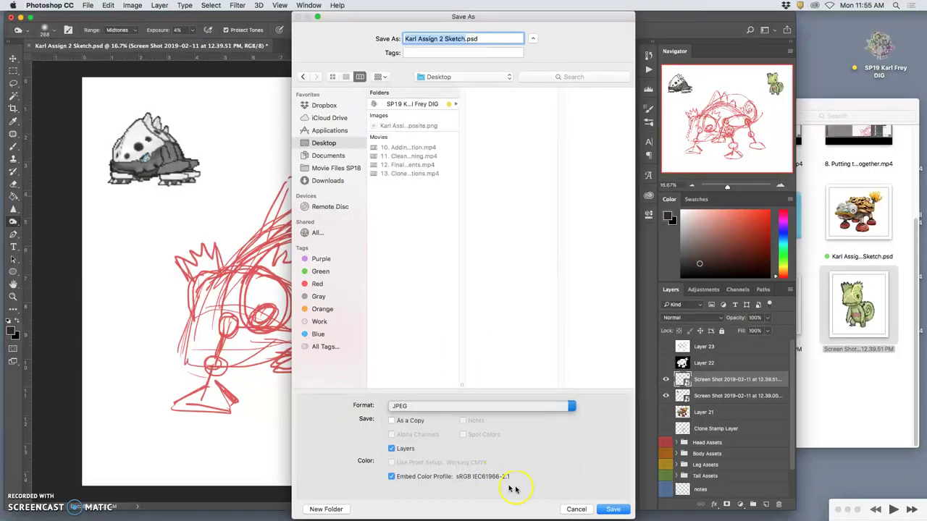
{"action": "left_click", "coordinate": [612, 510]}
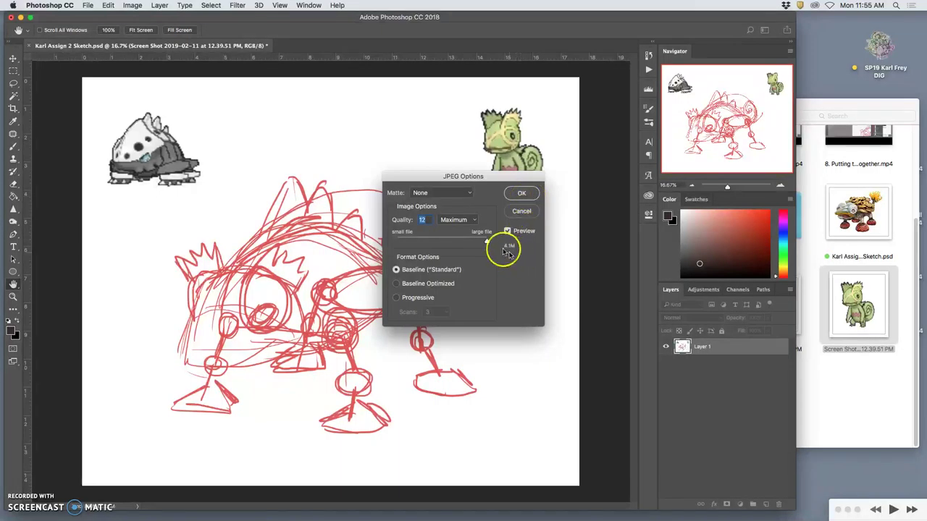
{"action": "left_click", "coordinate": [518, 197]}
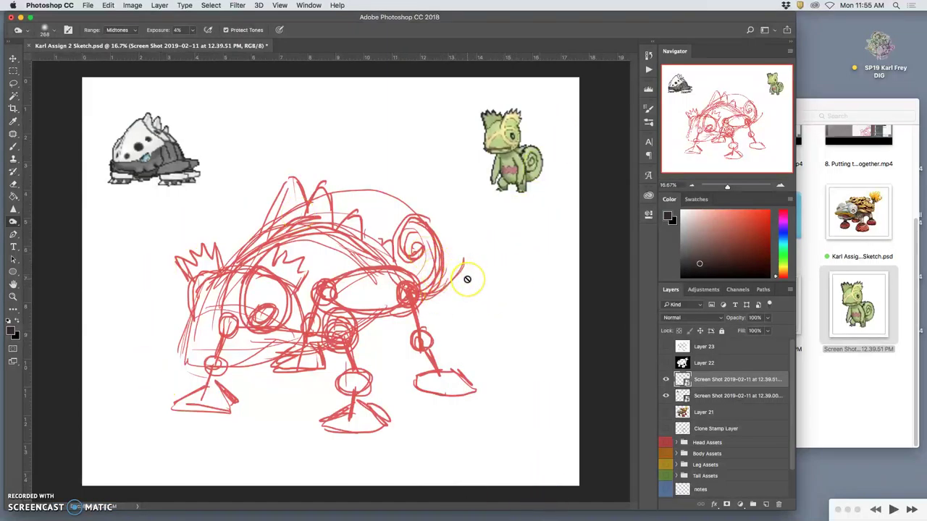
Minimize Photoshop, reveal the desktop and check the file information of the Creature Composite PNG.
{"action": "key", "text": "super+minus"}
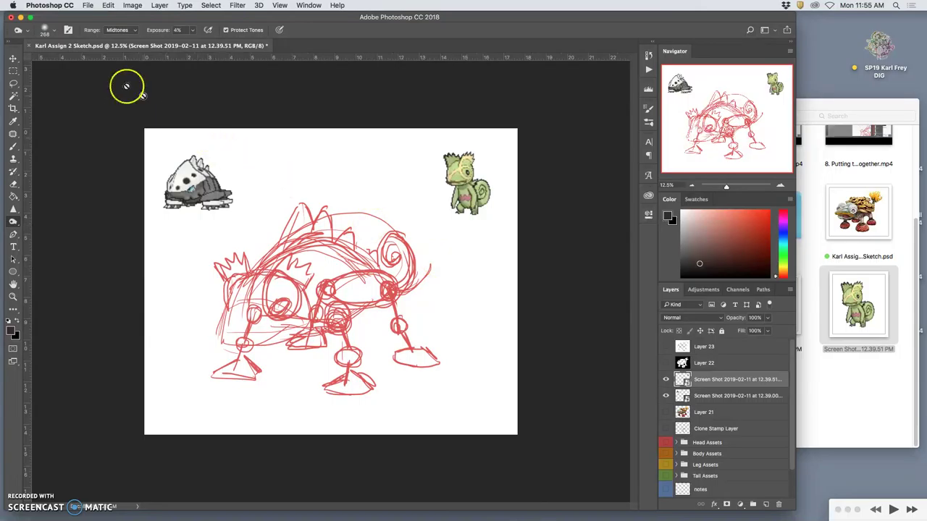
{"action": "left_click", "coordinate": [20, 17]}
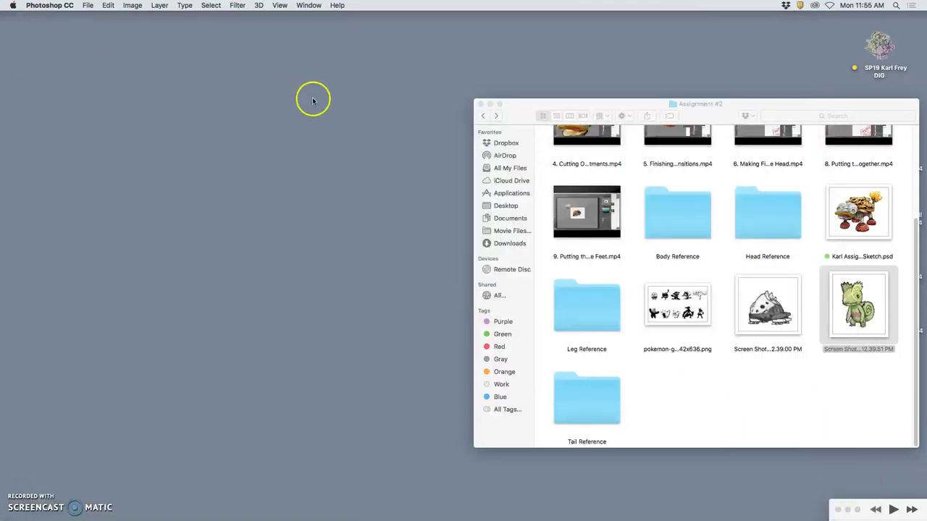
{"action": "key", "text": "F11"}
{"action": "right_click", "coordinate": [755, 129]}
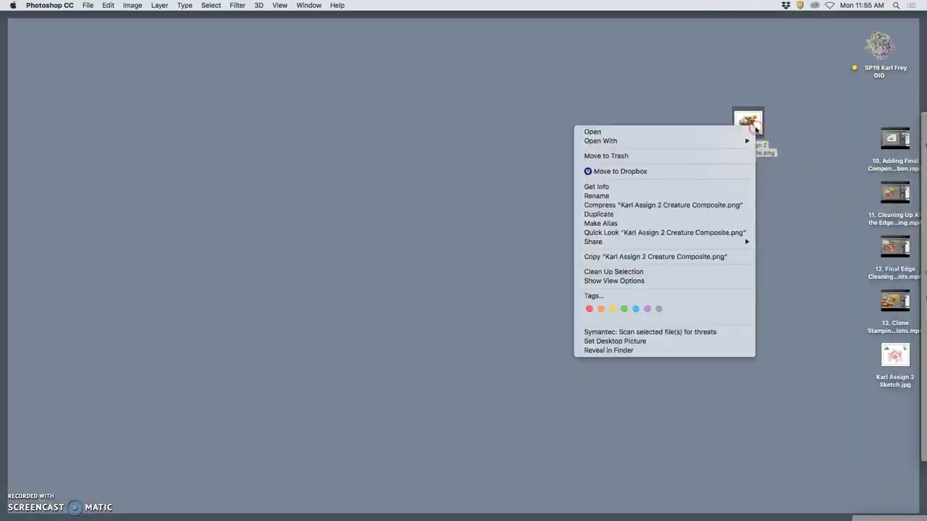
{"action": "key", "text": "Escape"}
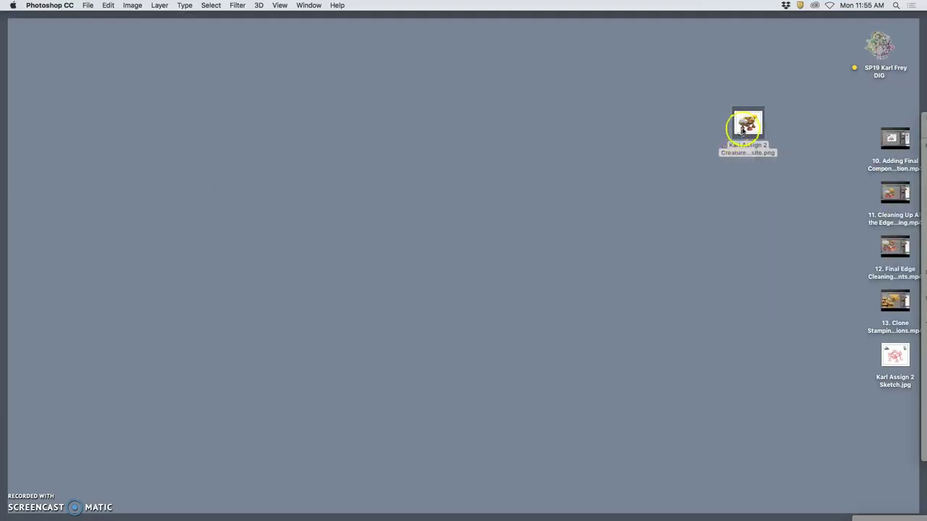
{"action": "right_click", "coordinate": [746, 127]}
{"action": "left_click", "coordinate": [695, 186]}
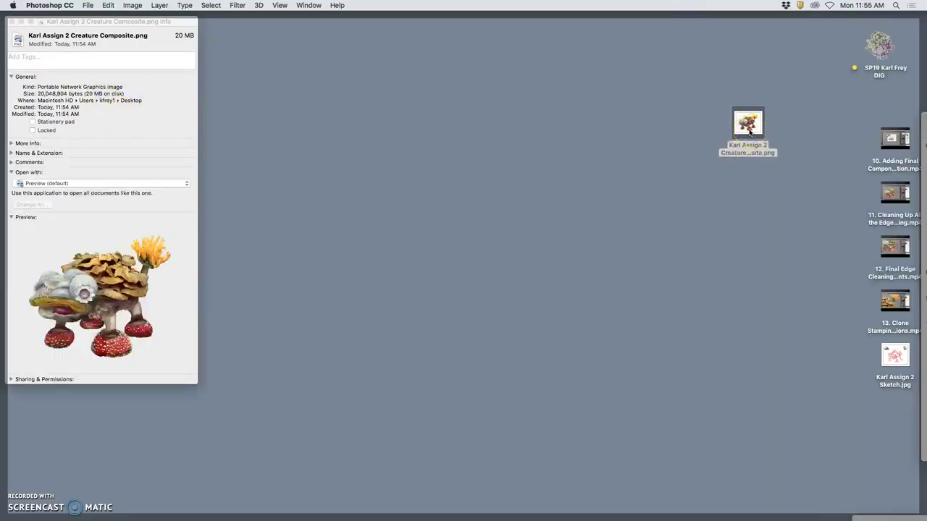
{"action": "left_click", "coordinate": [69, 42]}
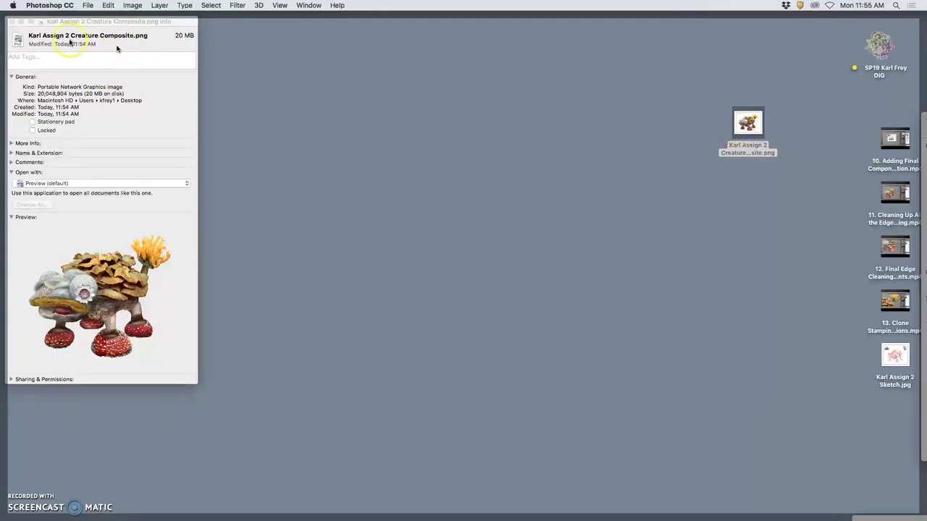
{"action": "left_click", "coordinate": [11, 23]}
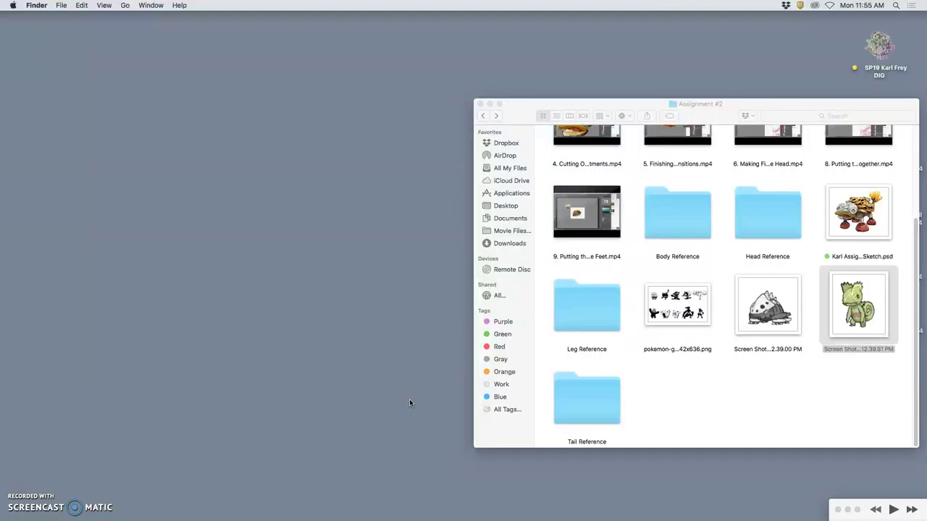
Reveal the desktop and move the exported Sketch JPEG above the Creature Composite PNG.
{"action": "key", "text": "F11"}
{"action": "key", "text": "F11"}
{"action": "mouse_move", "coordinate": [413, 518]}
{"action": "key", "text": "F11"}
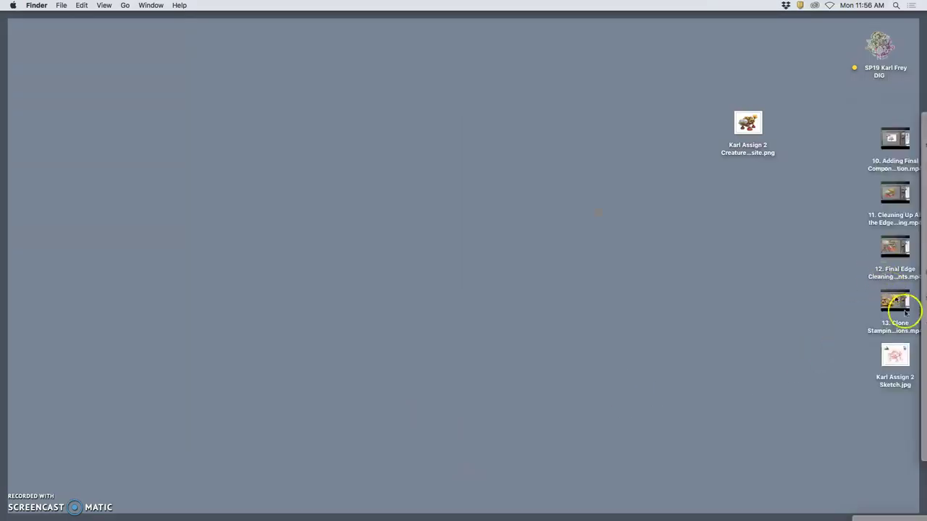
{"action": "mouse_move", "coordinate": [895, 354]}
{"action": "left_mouse_down"}
{"action": "mouse_move", "coordinate": [746, 57]}
{"action": "mouse_move", "coordinate": [747, 69]}
{"action": "left_mouse_up"}
{"action": "key", "text": "F11"}
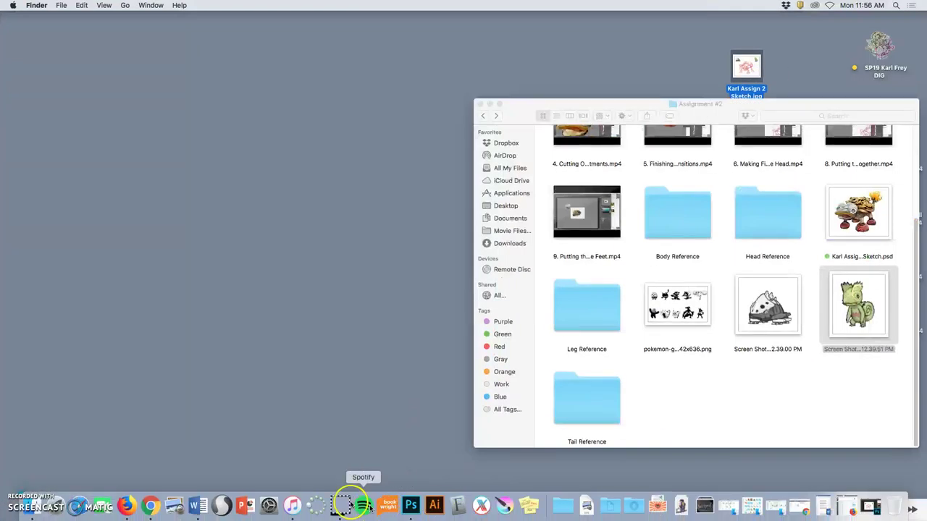
Switch to the Photobucket page in Chrome, enlarge its window, and move the Finder window clear of the two exported files.
{"action": "left_click", "coordinate": [152, 507]}
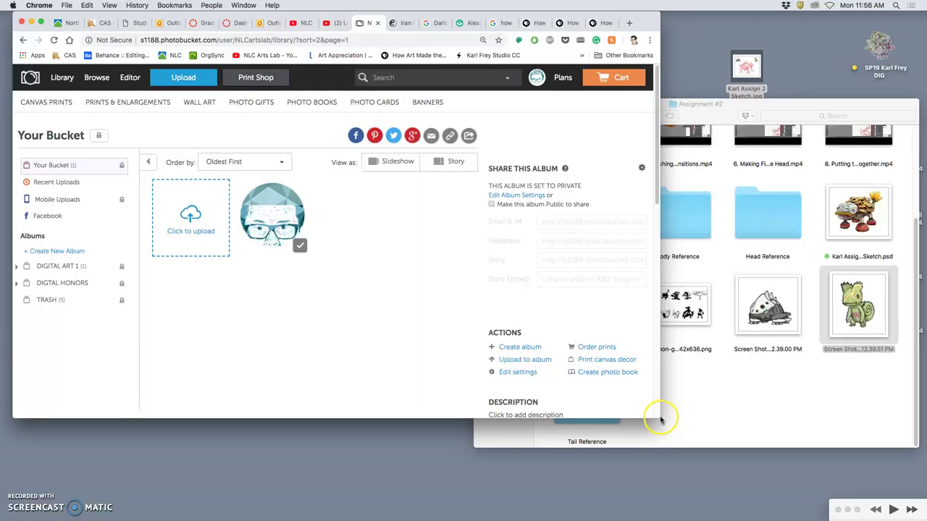
{"action": "left_click_drag", "start_coordinate": [659, 417], "coordinate": [706, 483]}
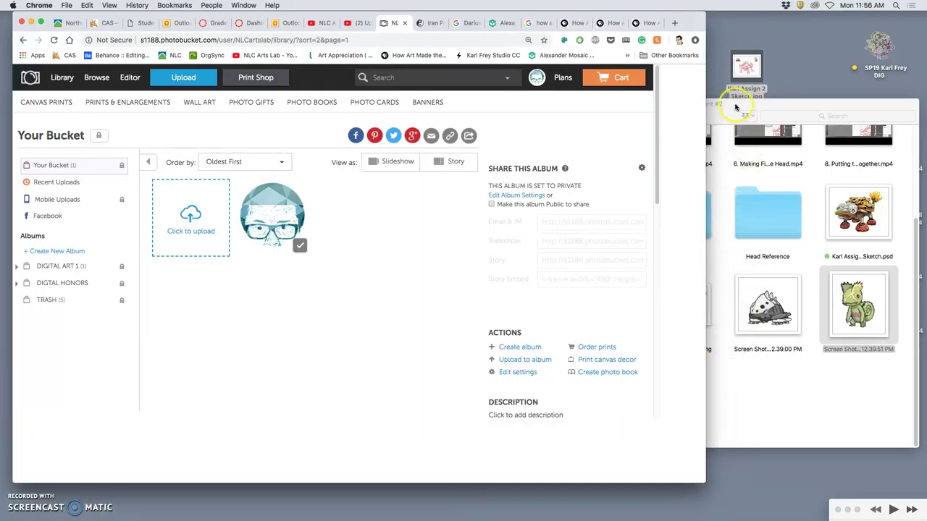
{"action": "left_click", "coordinate": [715, 110]}
{"action": "left_click_drag", "start_coordinate": [572, 109], "coordinate": [833, 370]}
Open the Instructor Demonstrations sub-album of Assignment 2 Collaged Creature under DIGITAL ART 1, Digital I Assignments.
{"action": "left_click", "coordinate": [18, 269]}
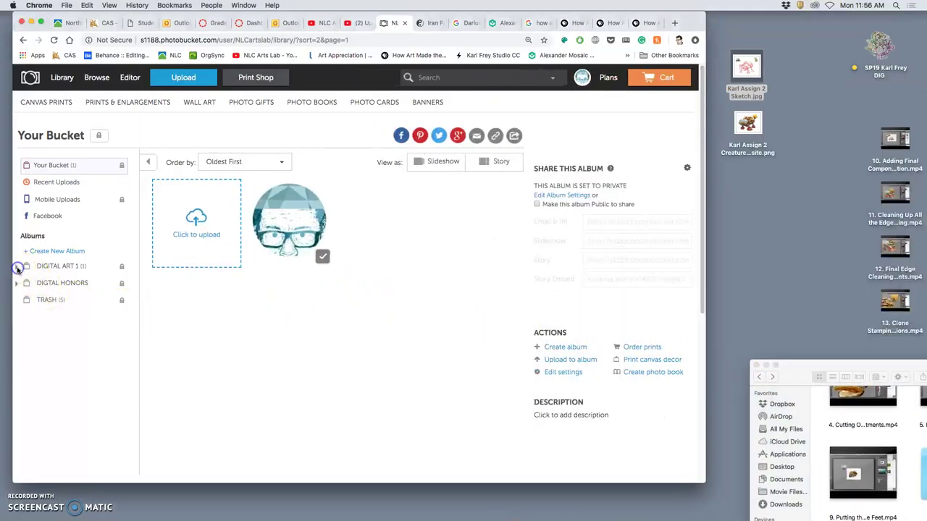
{"action": "left_click", "coordinate": [18, 267]}
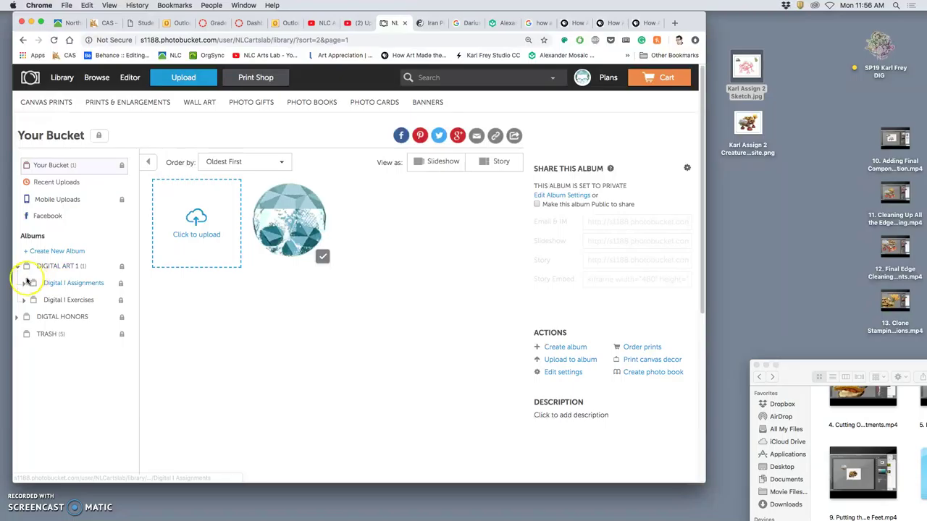
{"action": "left_click", "coordinate": [23, 285]}
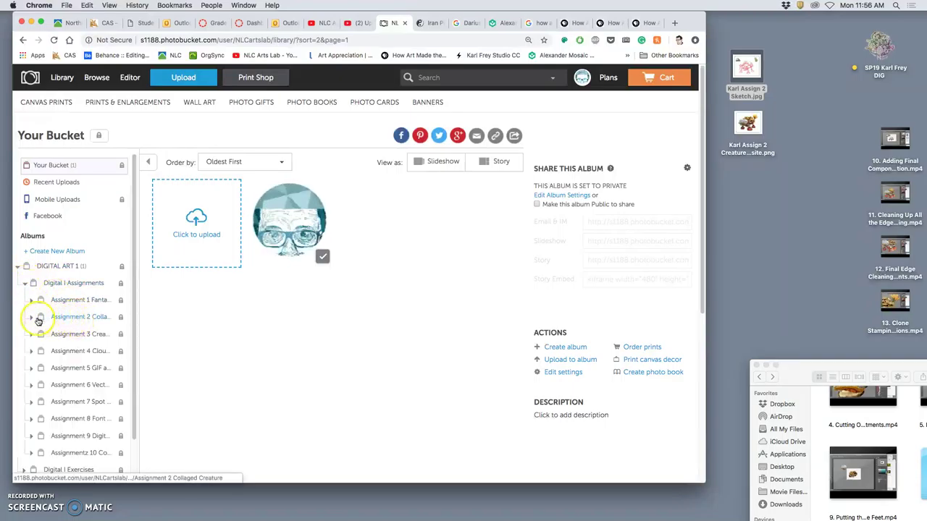
{"action": "left_click", "coordinate": [31, 317]}
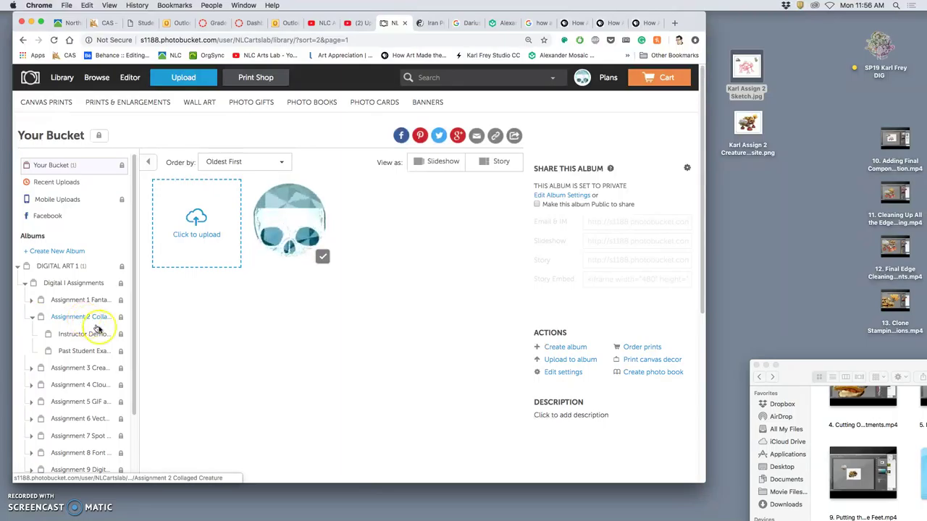
{"action": "left_click", "coordinate": [82, 318]}
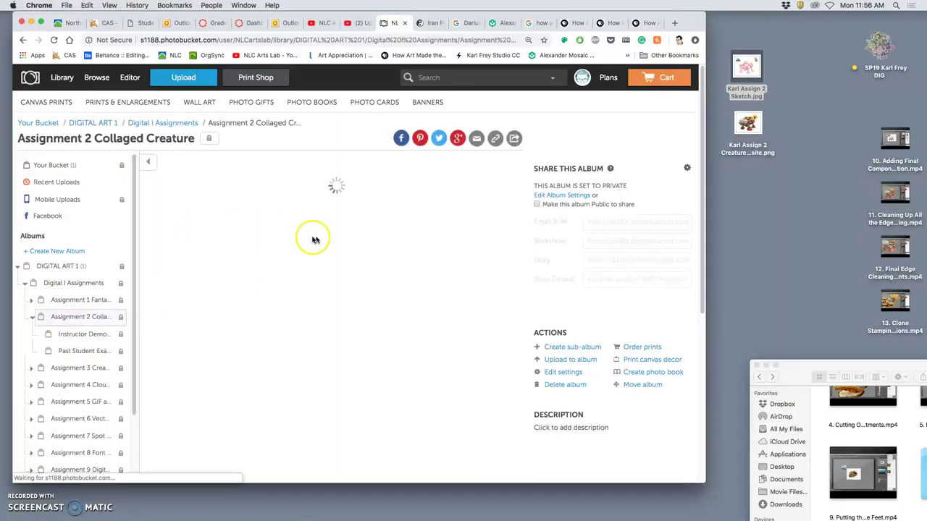
{"action": "scroll", "coordinate": [312, 240], "scroll_direction": "down", "scroll_amount": 2}
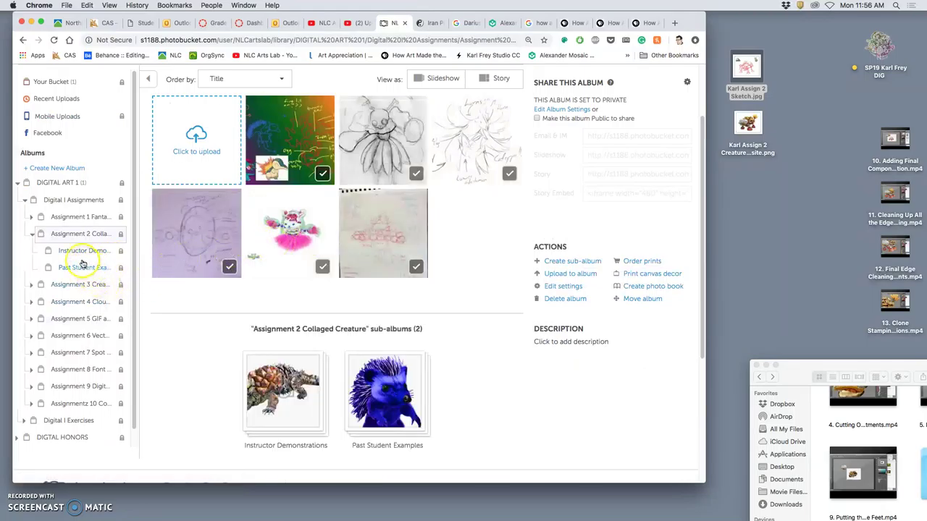
{"action": "left_click", "coordinate": [82, 252]}
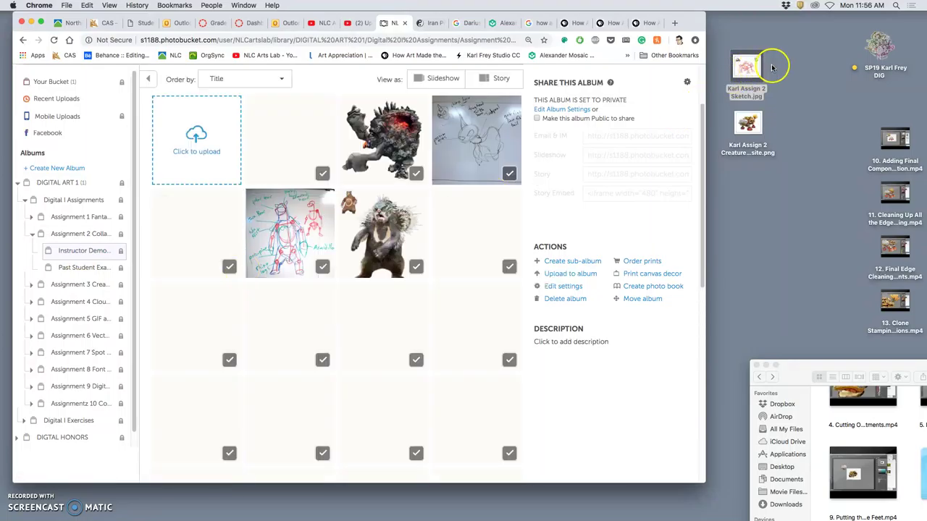
Upload the Sketch JPEG and Creature Composite PNG to the Instructor Demonstrations album, and open the album's second page.
{"action": "left_click_drag", "start_coordinate": [771, 66], "coordinate": [200, 137]}
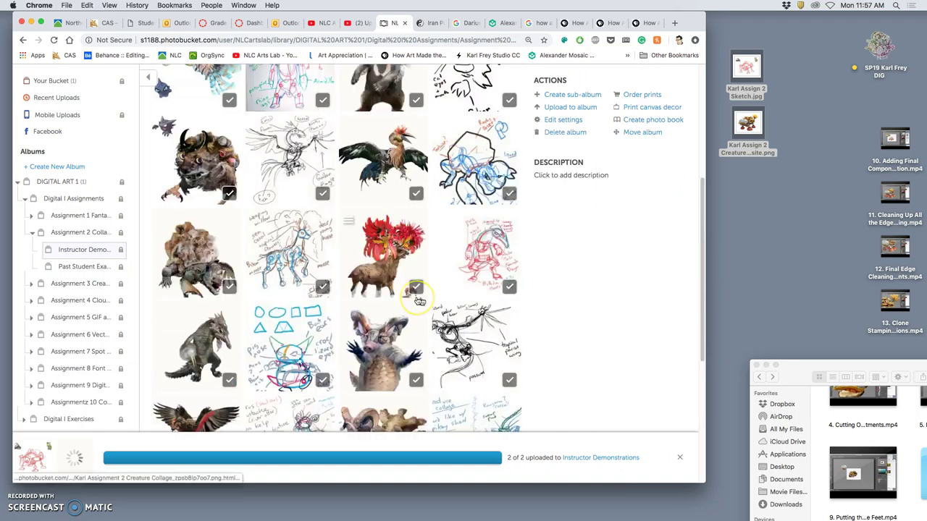
{"action": "scroll", "coordinate": [418, 301], "scroll_direction": "down", "scroll_amount": 5}
{"action": "left_click", "coordinate": [462, 343]}
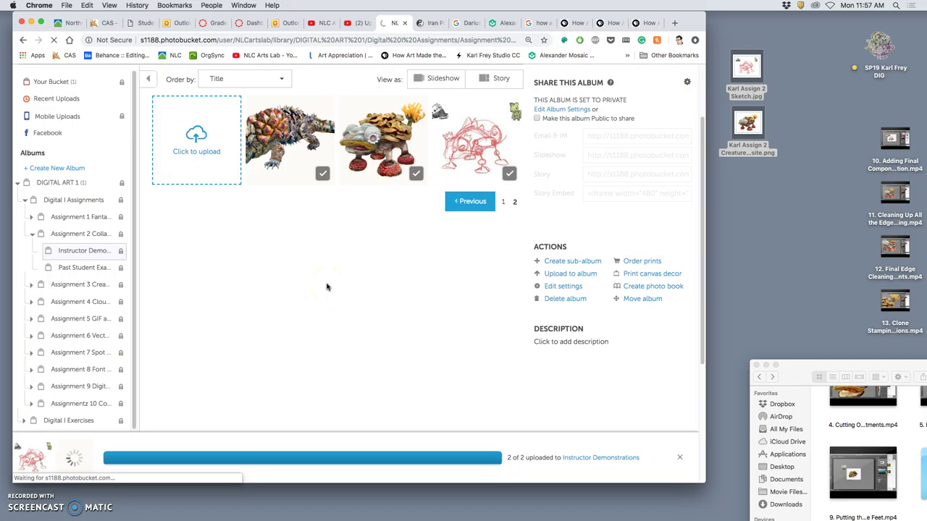
Open the uploaded red creature sketch and title it SP19, followed by the student's first name and the number 1.
{"action": "left_click", "coordinate": [471, 159]}
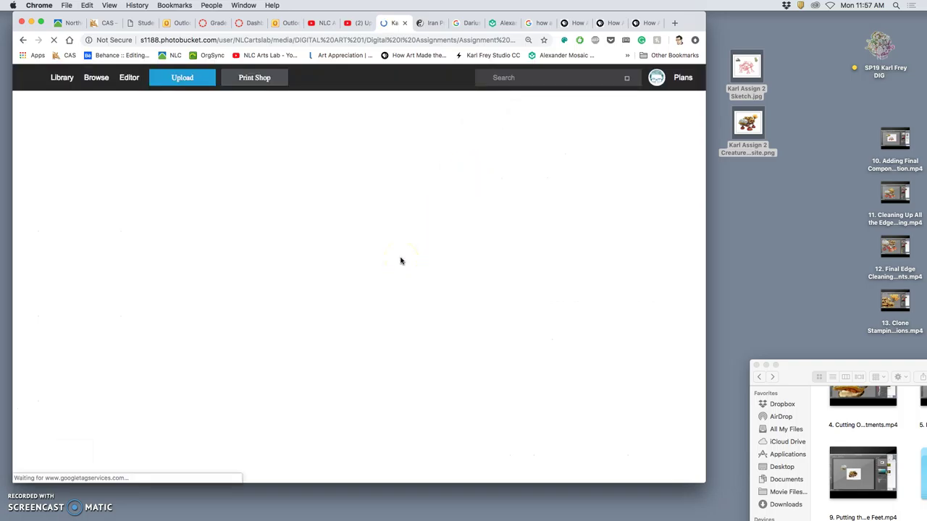
{"action": "scroll", "coordinate": [335, 283], "scroll_direction": "down", "scroll_amount": 3}
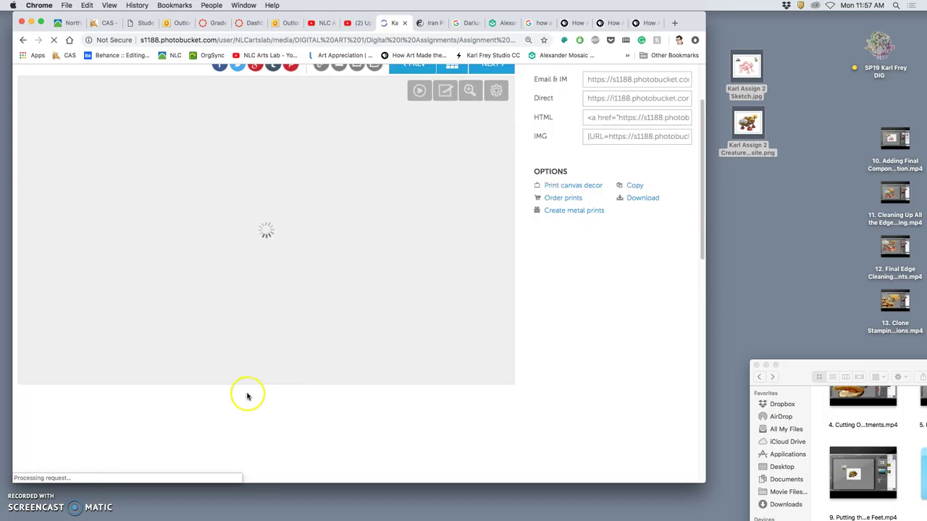
{"action": "left_click", "coordinate": [248, 421]}
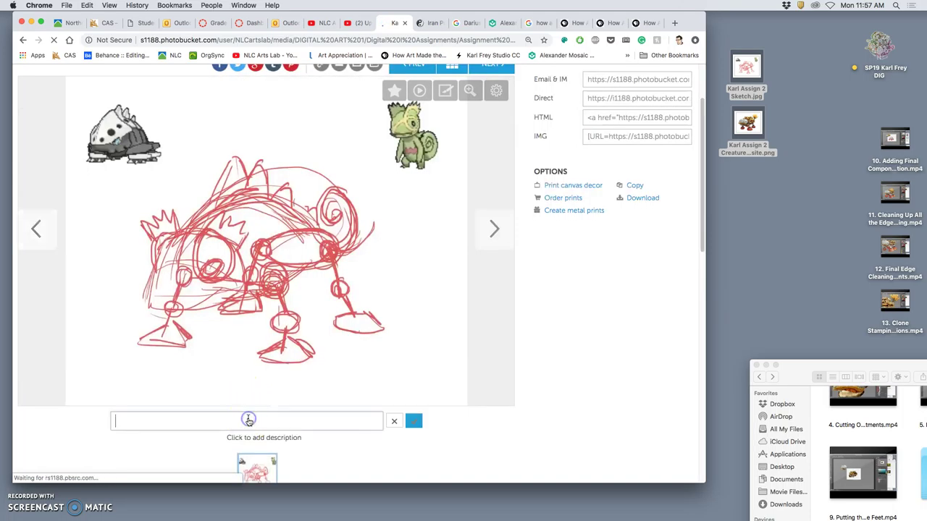
{"action": "type", "text": "SP19 Karl"}
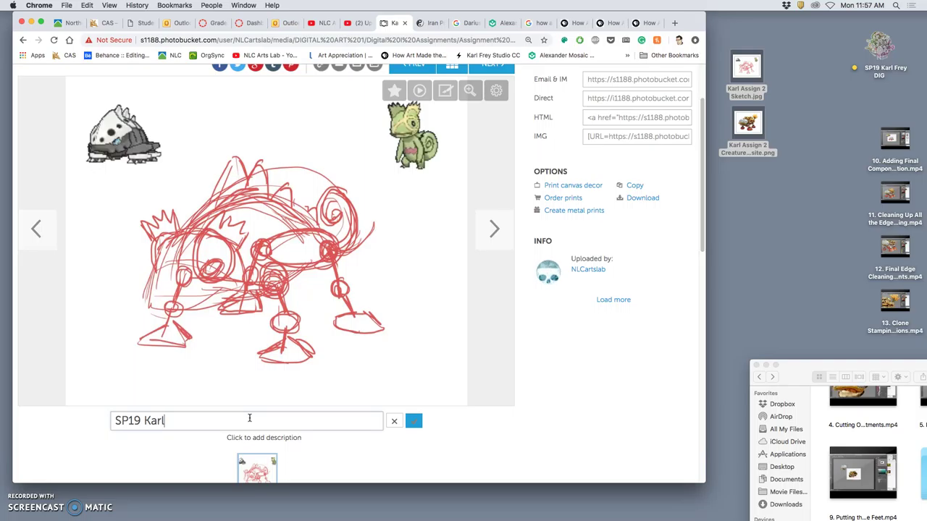
{"action": "type", "text": " 1"}
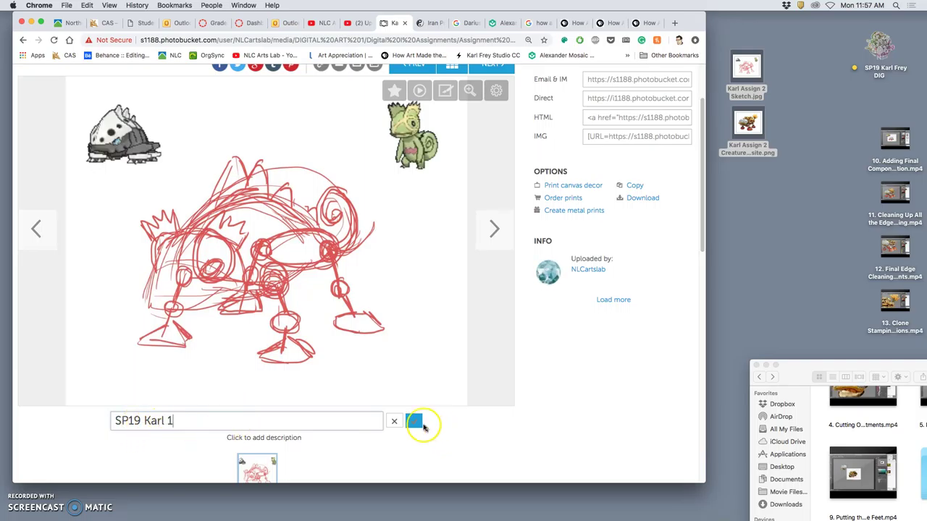
{"action": "left_click", "coordinate": [414, 422]}
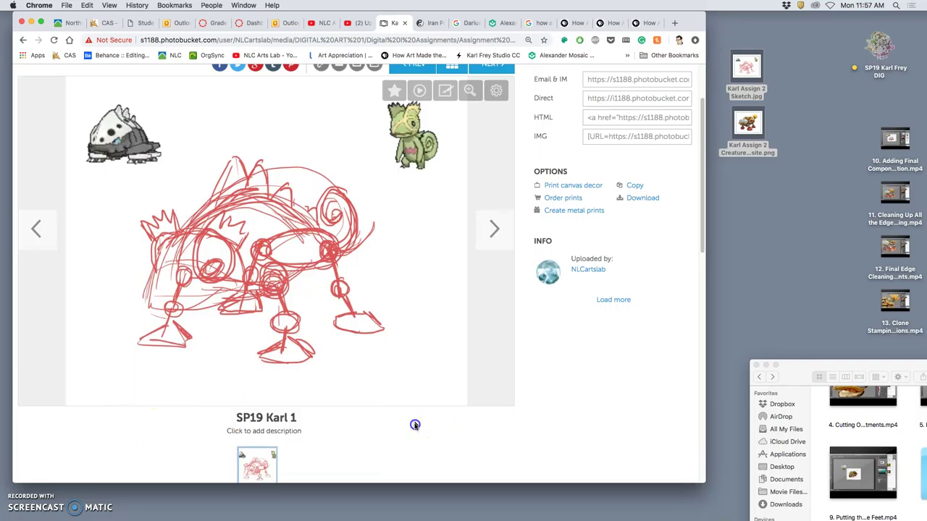
Go to the uploaded mushroom creature image and title it SP19, followed by the student's first name and the number 2.
{"action": "left_click", "coordinate": [492, 225]}
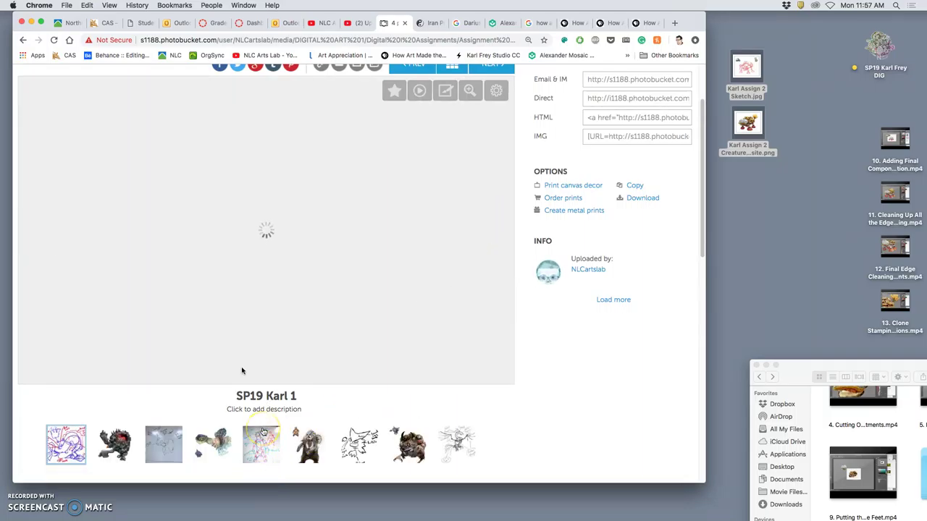
{"action": "left_click", "coordinate": [40, 231]}
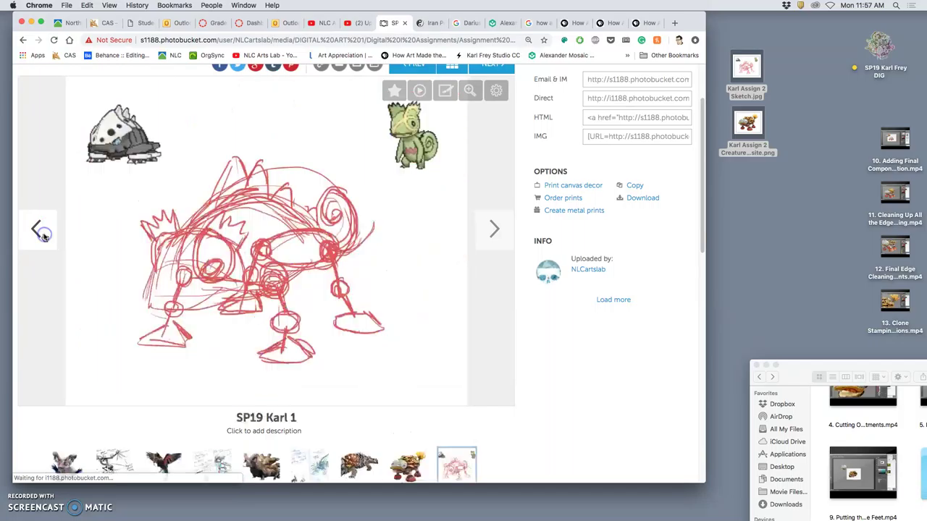
{"action": "left_click", "coordinate": [41, 231]}
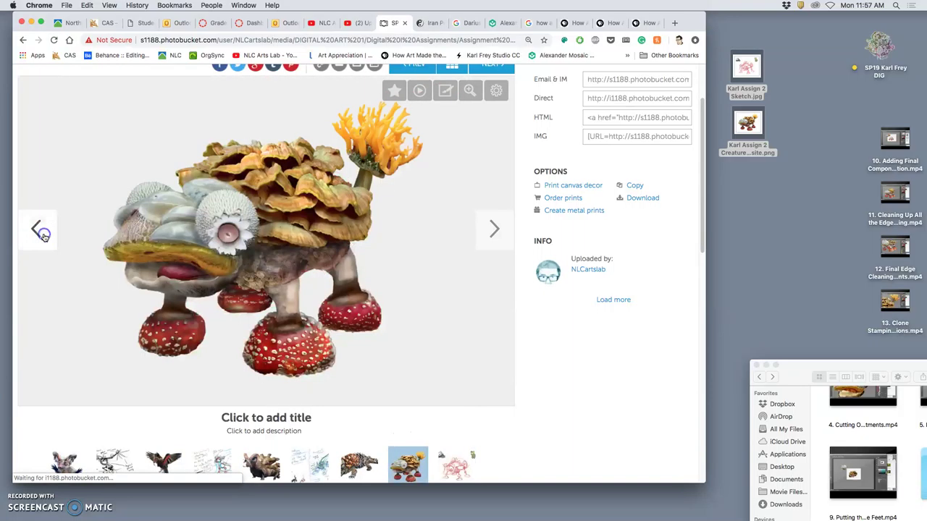
{"action": "left_click", "coordinate": [246, 419]}
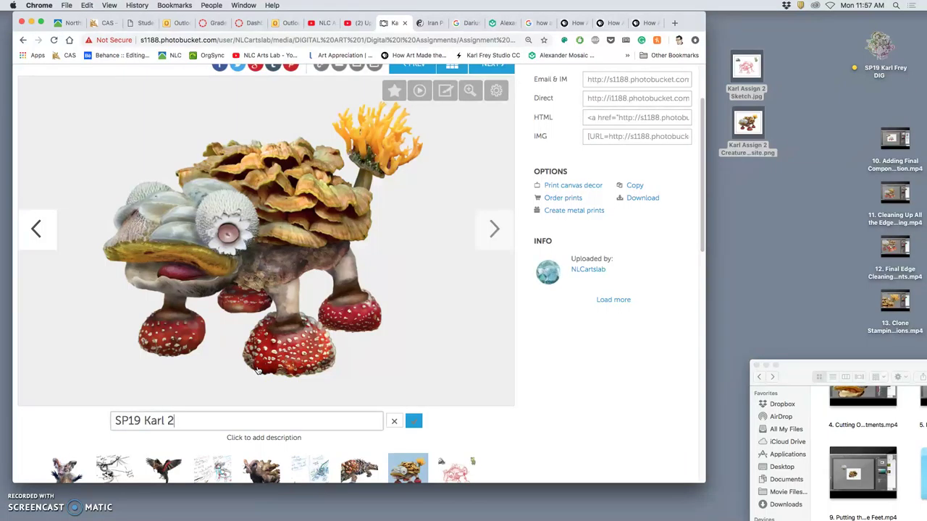
{"action": "left_click", "coordinate": [414, 422]}
Return to the Instructor Demonstrations album, view it as a slideshow, and pause the playback.
{"action": "scroll", "coordinate": [456, 250], "scroll_direction": "up", "scroll_amount": 1}
{"action": "scroll", "coordinate": [455, 250], "scroll_direction": "up", "scroll_amount": 1}
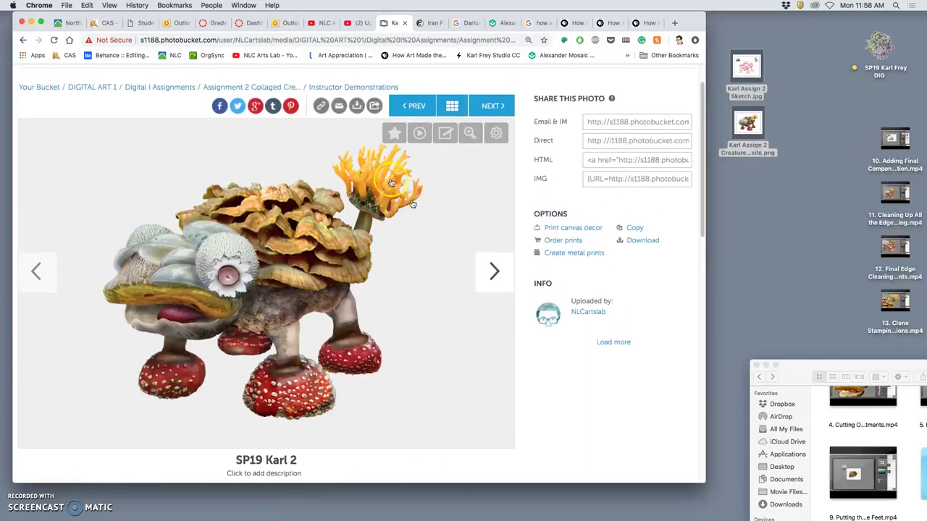
{"action": "left_click", "coordinate": [340, 88]}
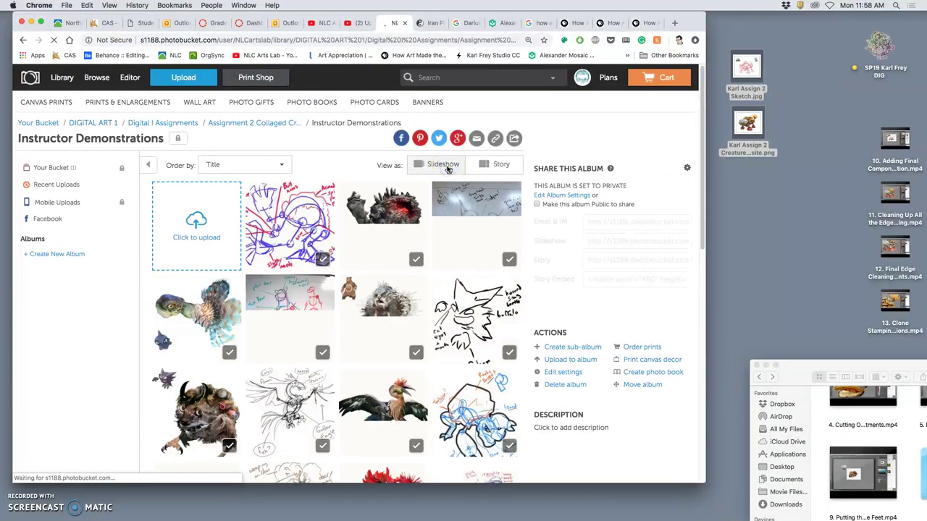
{"action": "left_click", "coordinate": [447, 168]}
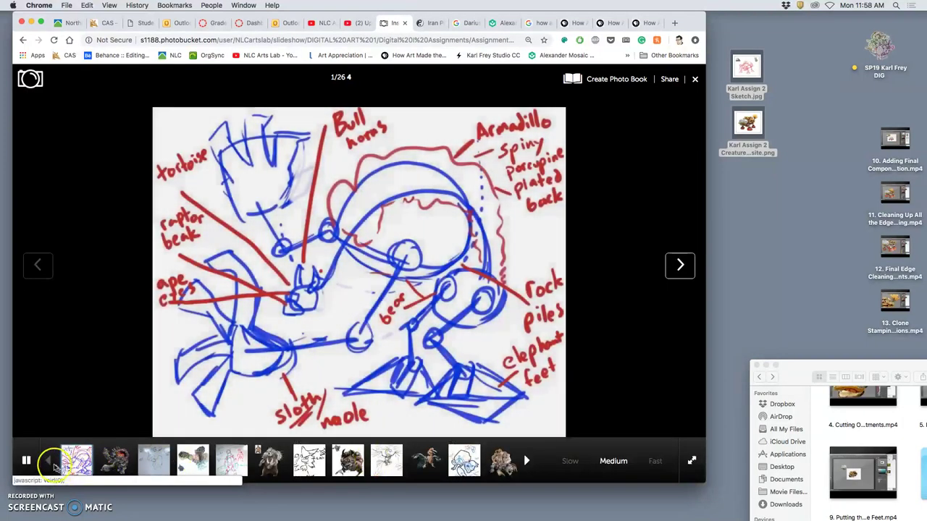
{"action": "left_click", "coordinate": [28, 460]}
Advance to the end of the slideshow's thumbnails and display the newly titled red creature sketch.
{"action": "left_click", "coordinate": [525, 461]}
{"action": "left_click", "coordinate": [525, 460]}
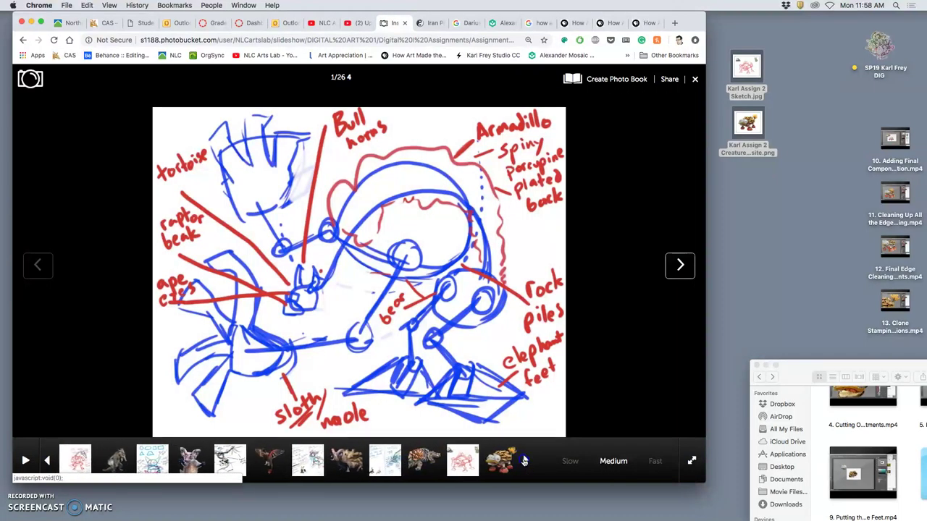
{"action": "left_click", "coordinate": [464, 463]}
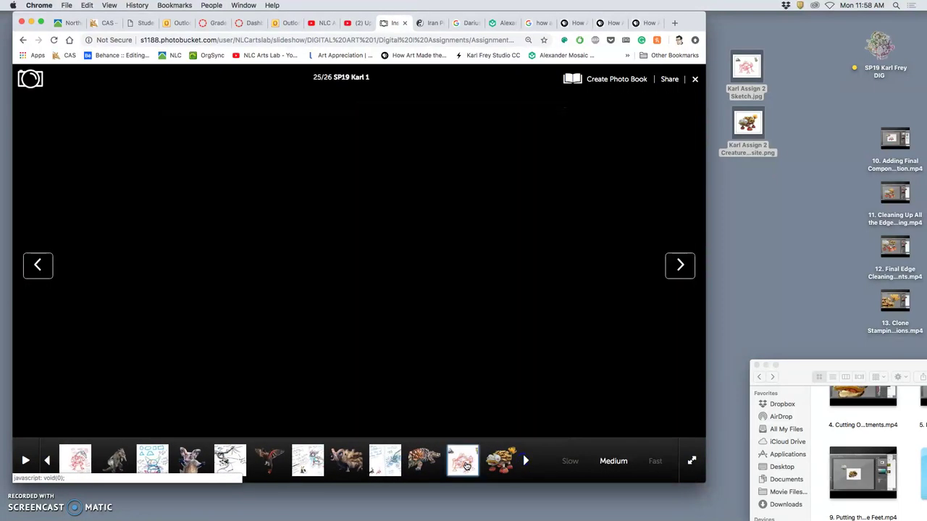
{"action": "left_click", "coordinate": [468, 453]}
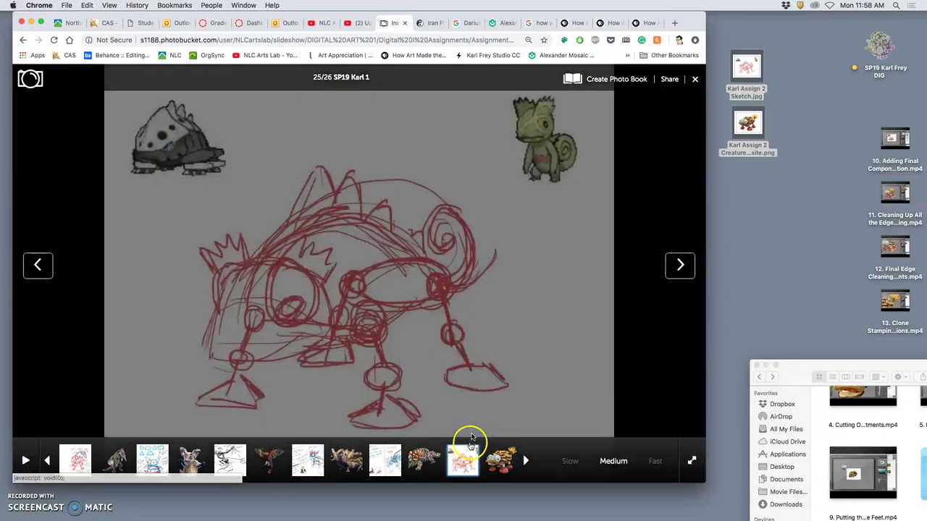